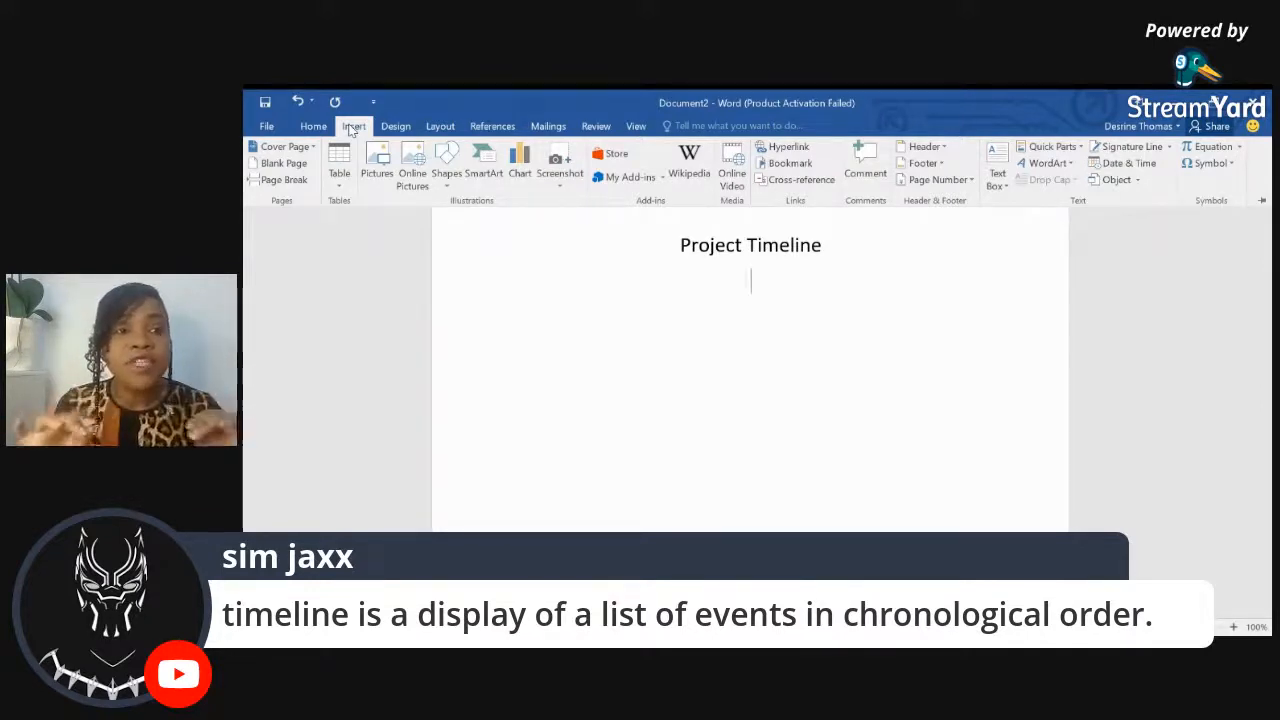
Insert a table with 4 columns and 8 rows beneath the Project Timeline title
left_click(341, 184)
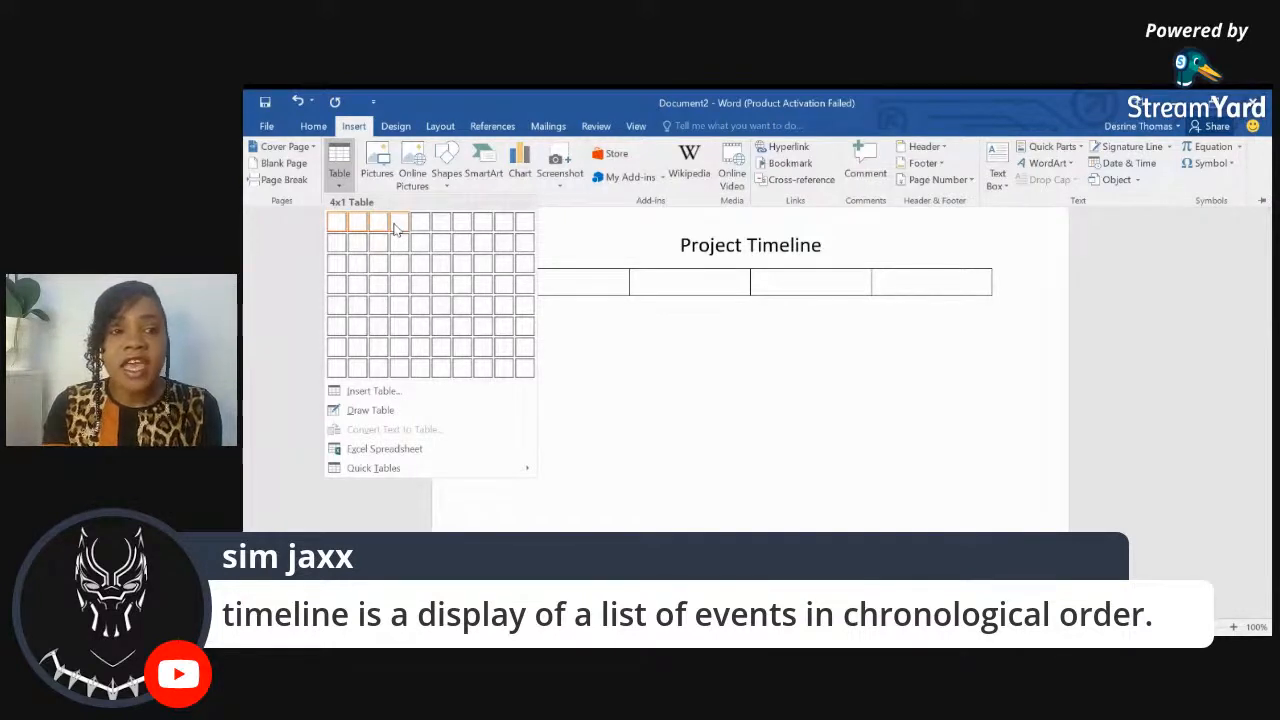
left_click(400, 370)
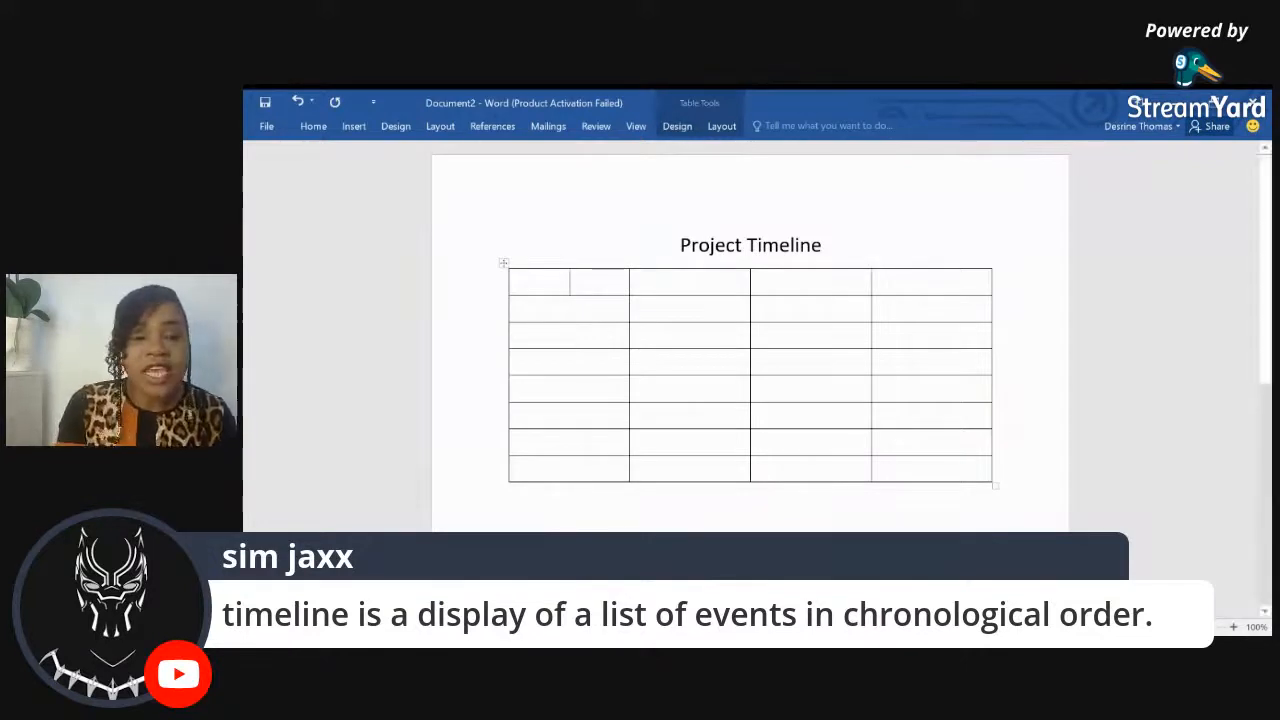
Extend the table at its end by inserting rows below the last row three times in succession
right_click(586, 473)
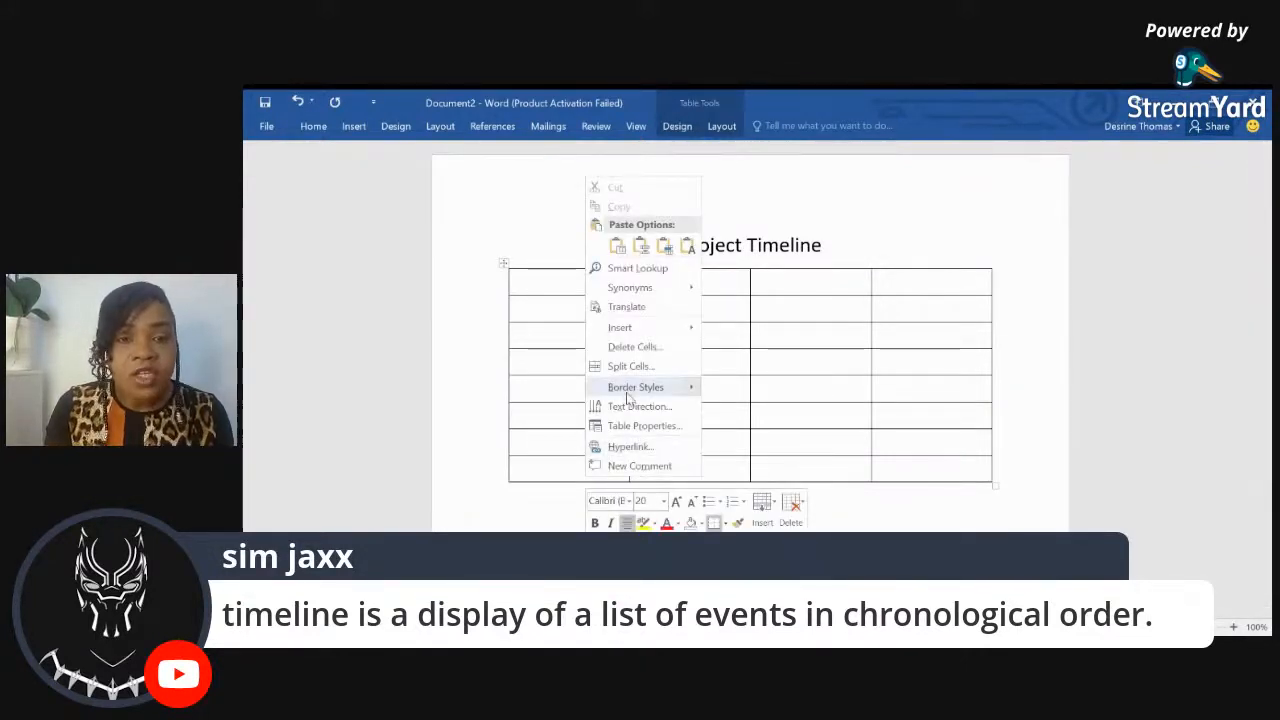
mouse_move(645, 328)
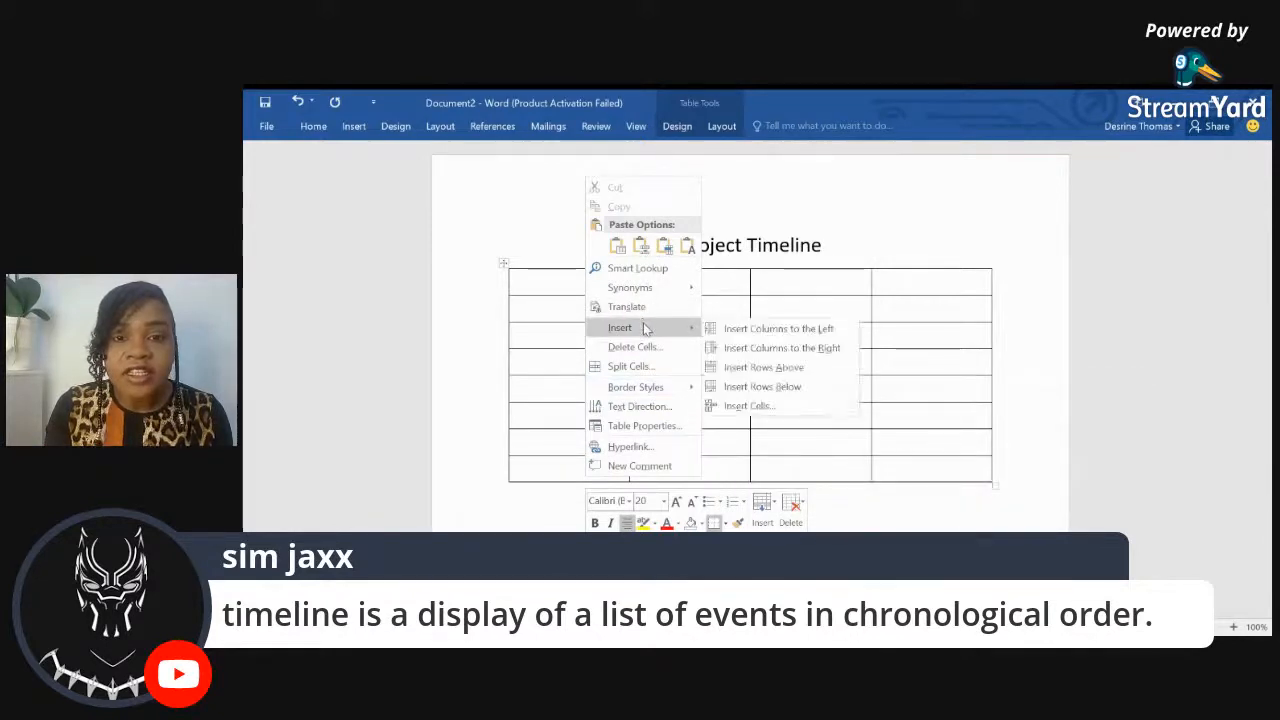
left_click(771, 388)
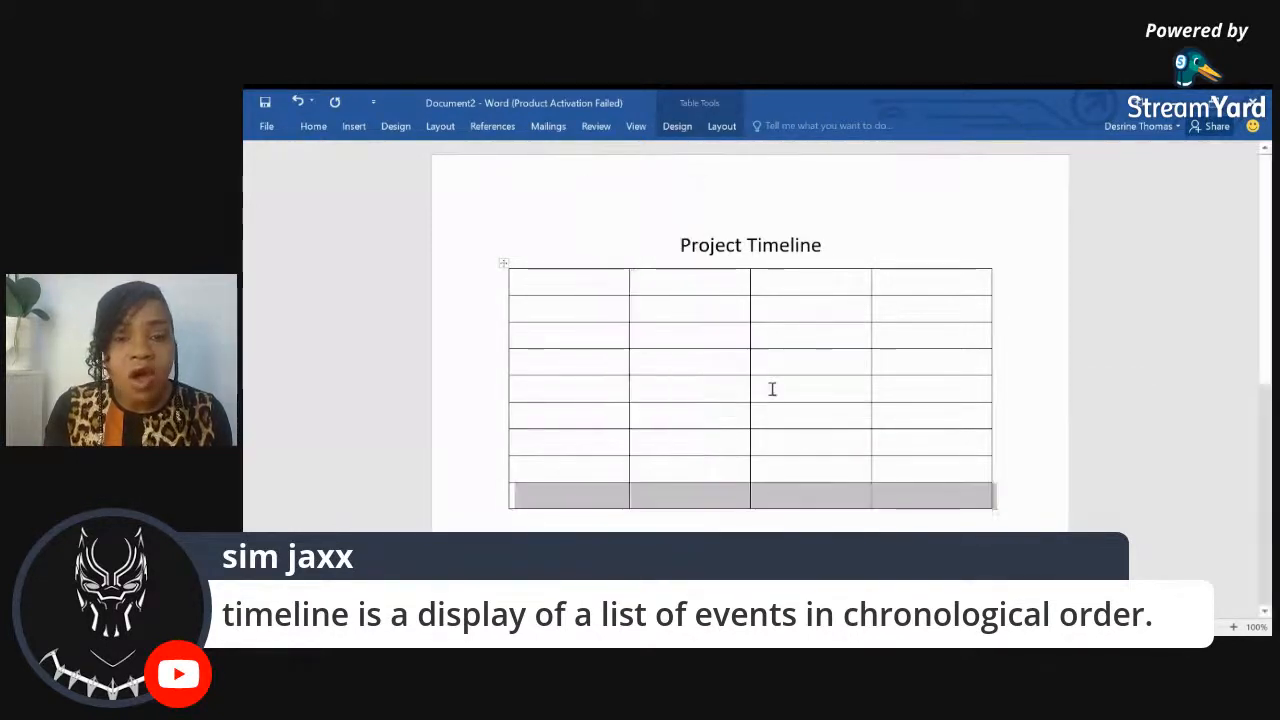
right_click(528, 502)
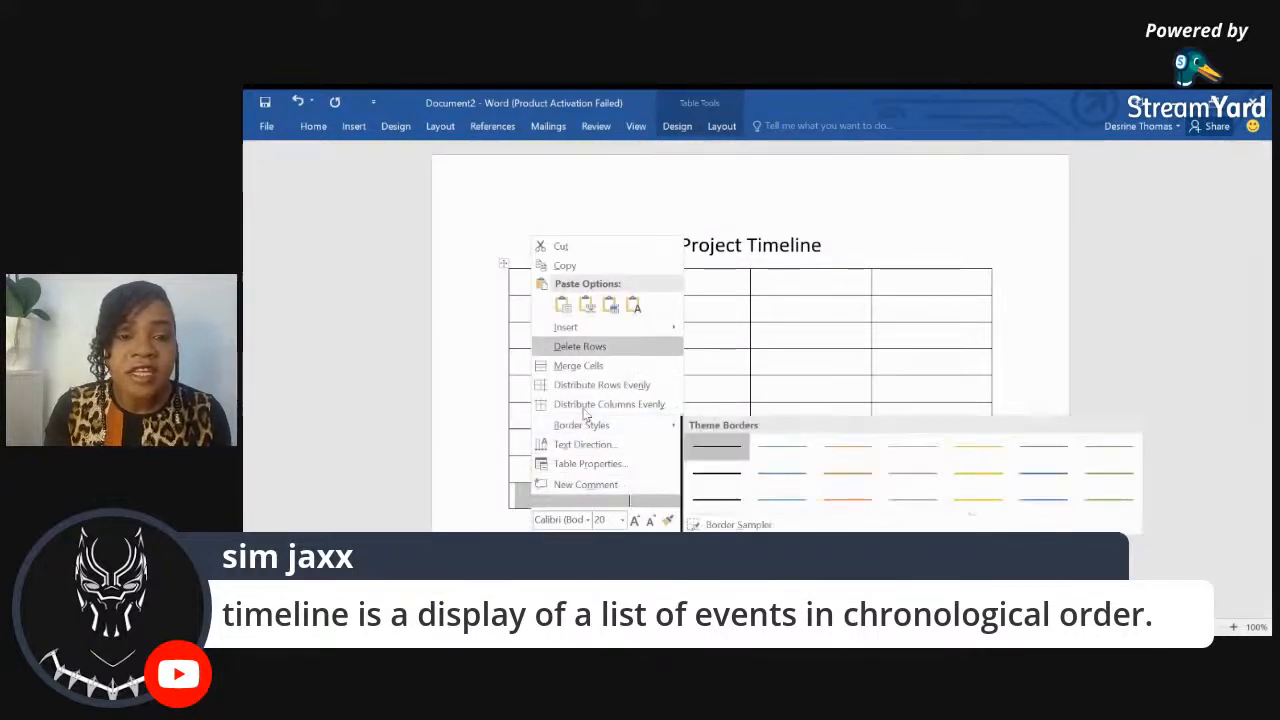
mouse_move(589, 330)
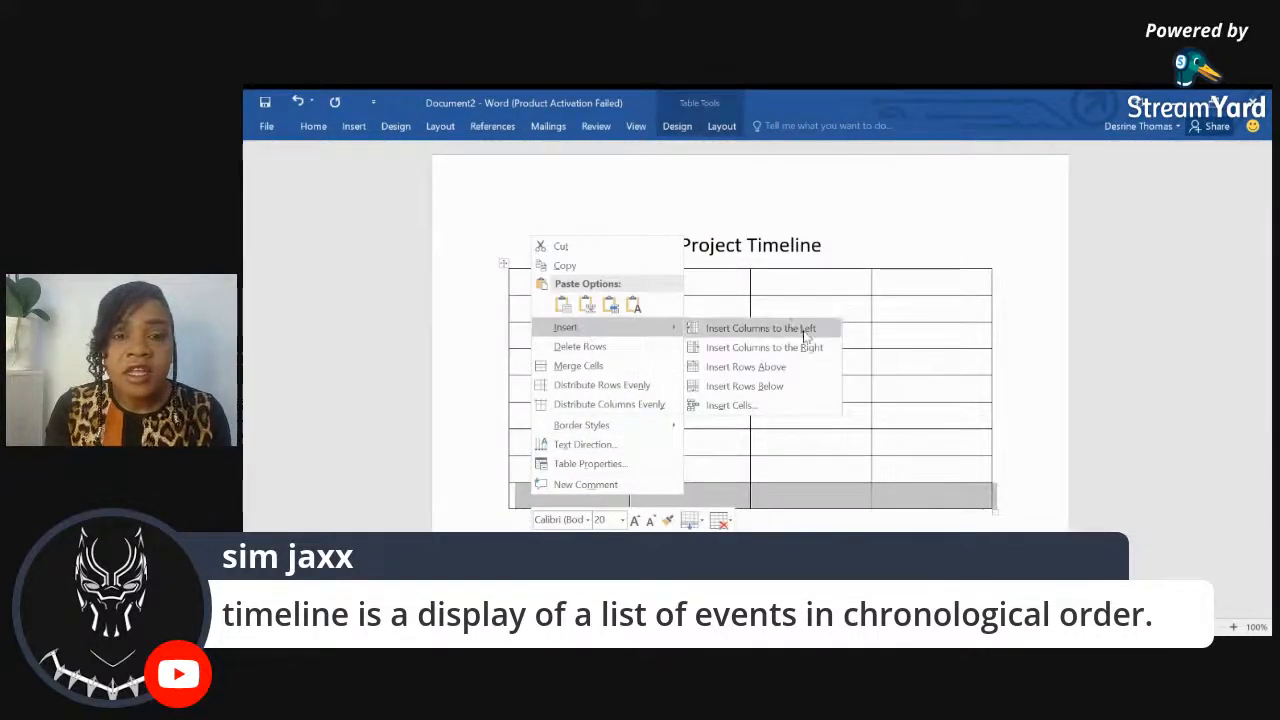
left_click(776, 386)
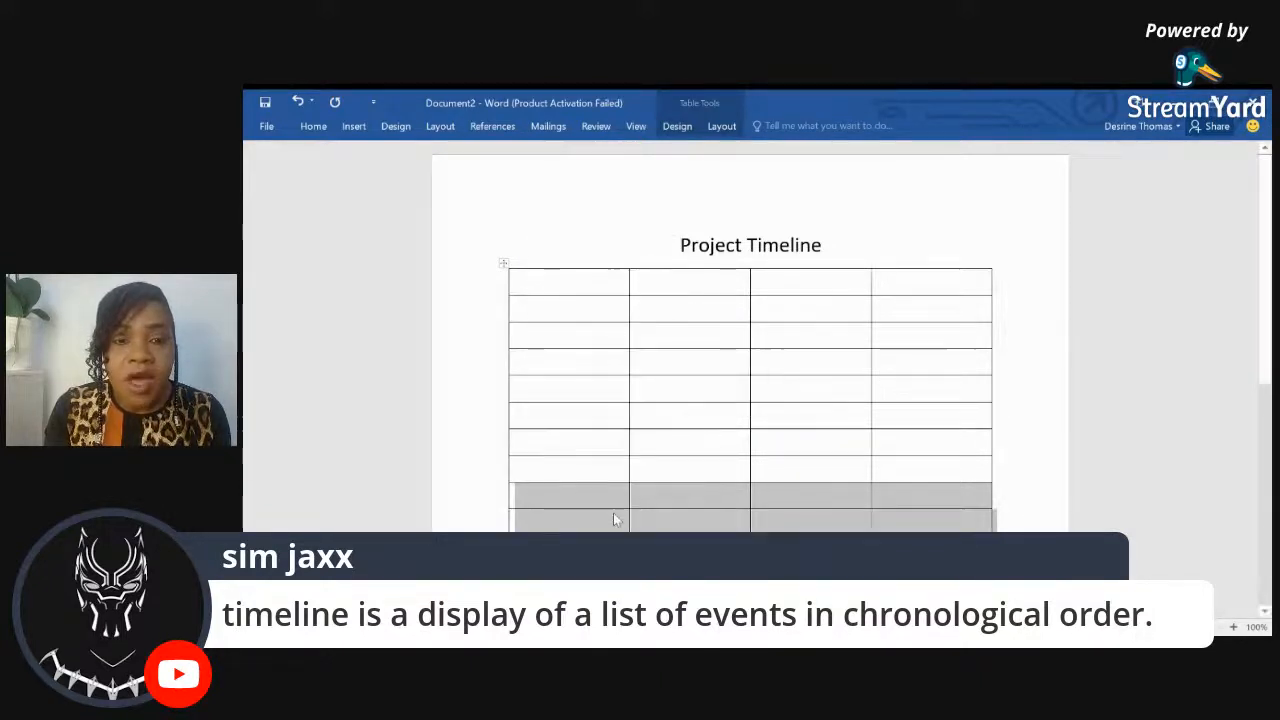
right_click(587, 529)
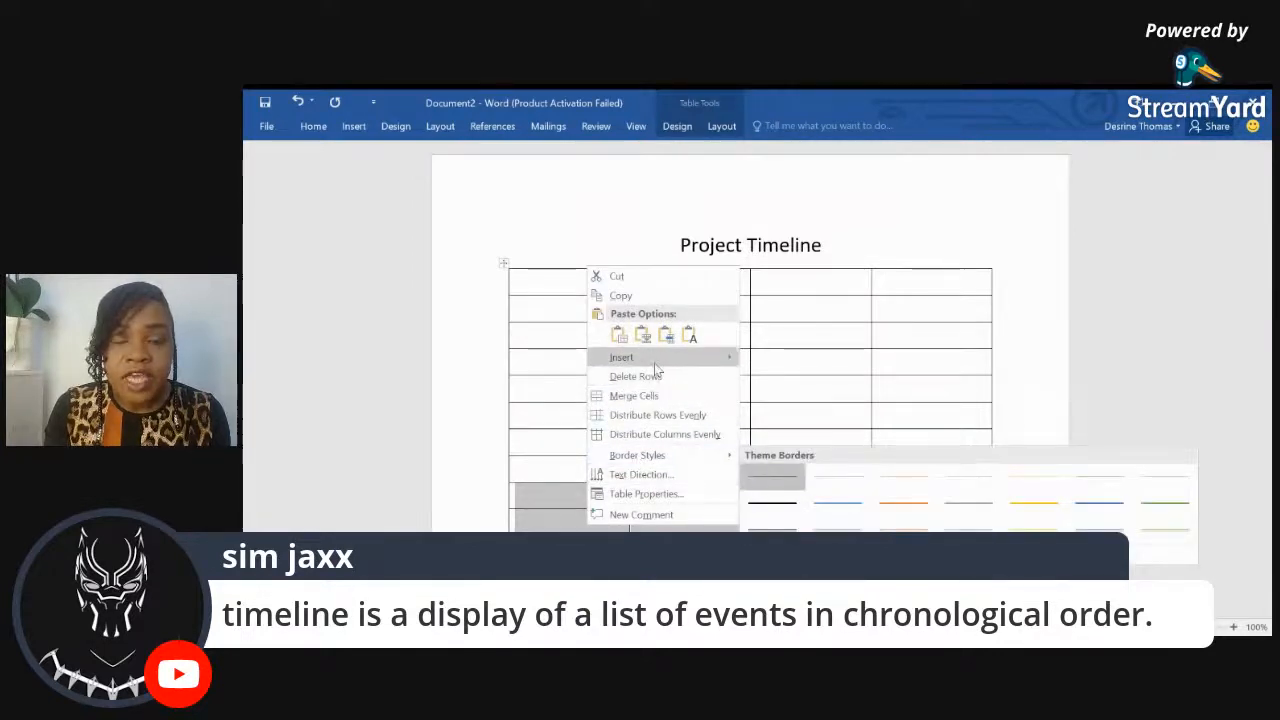
mouse_move(655, 362)
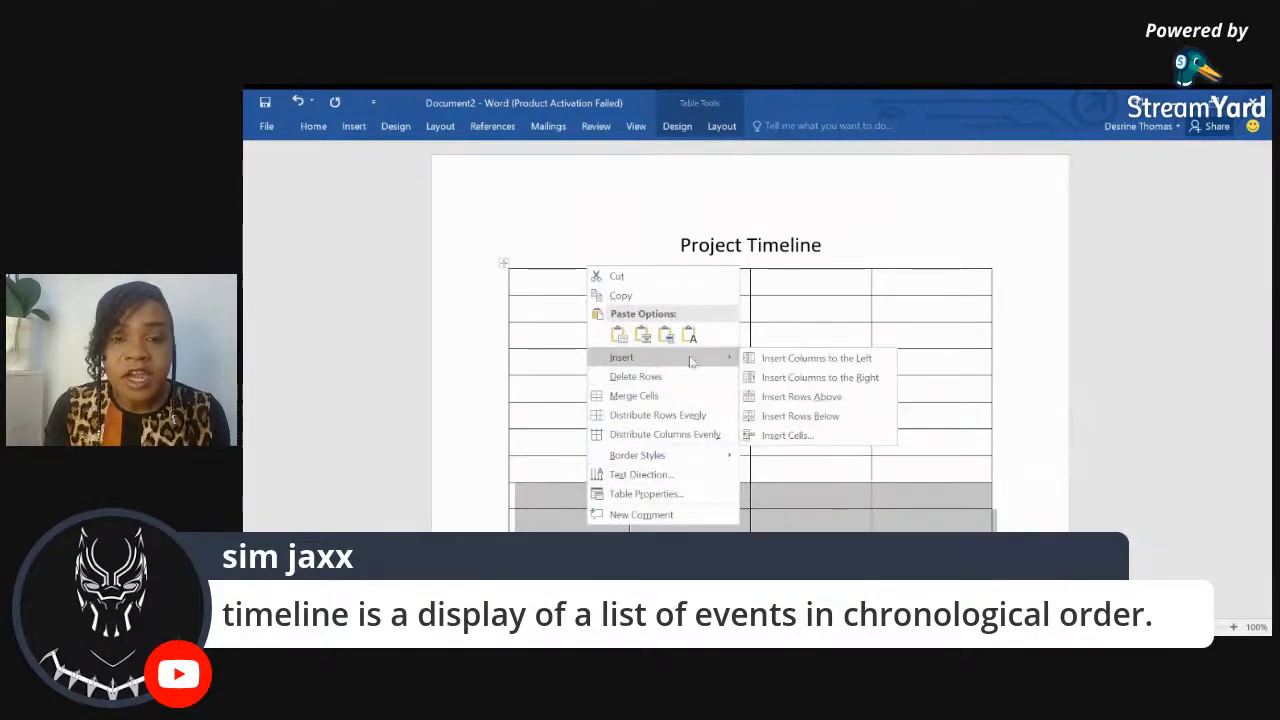
left_click(791, 418)
Enter the headings Task and Description in the first two cells of the table's first row
left_click(549, 275)
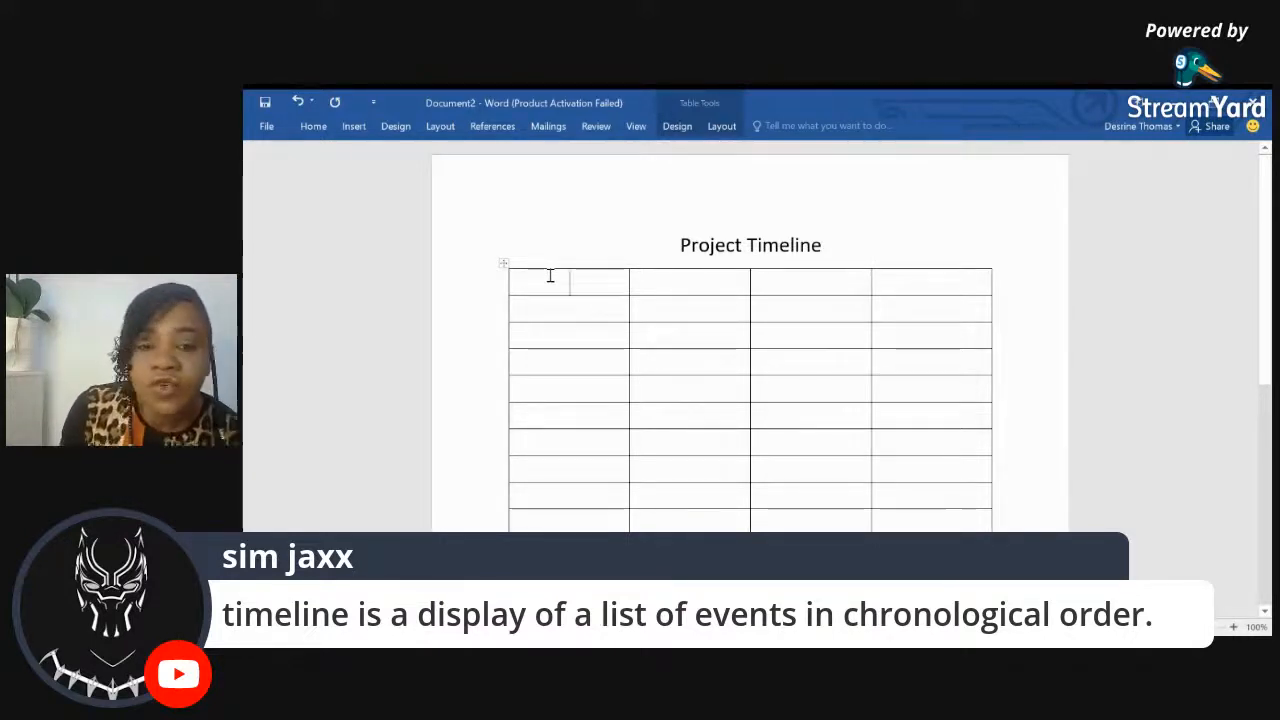
type("Task")
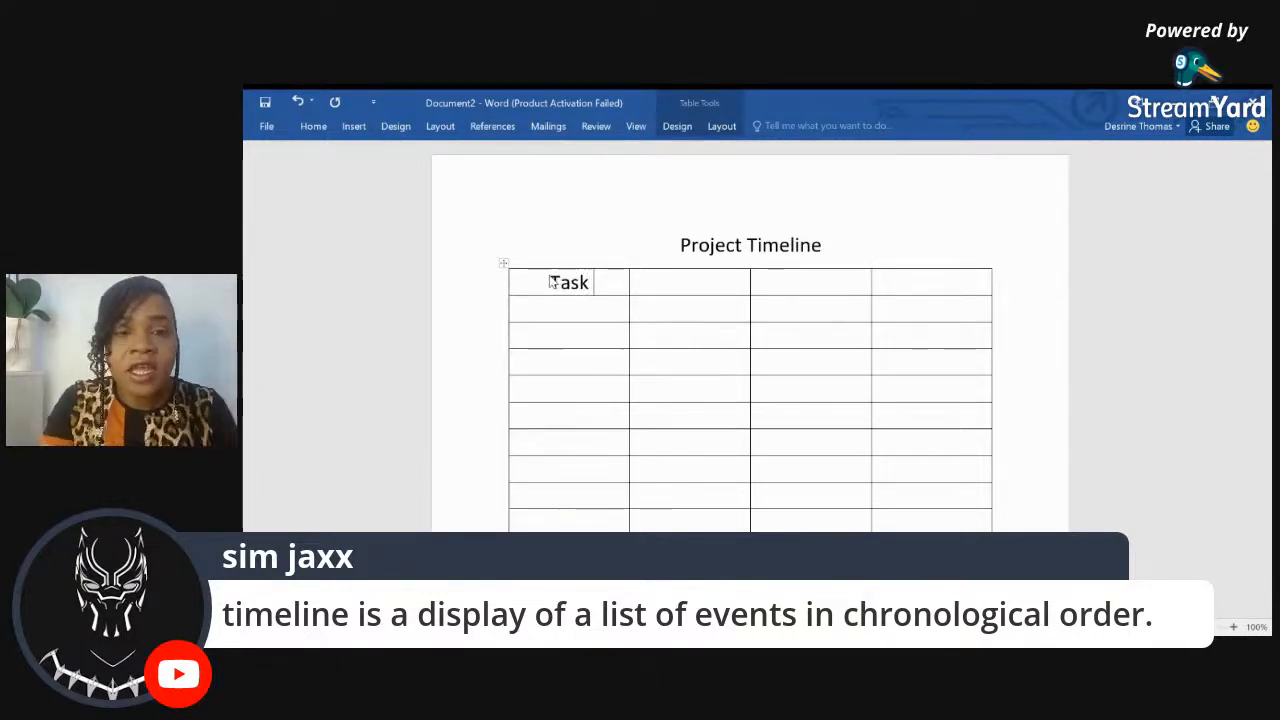
left_click(678, 285)
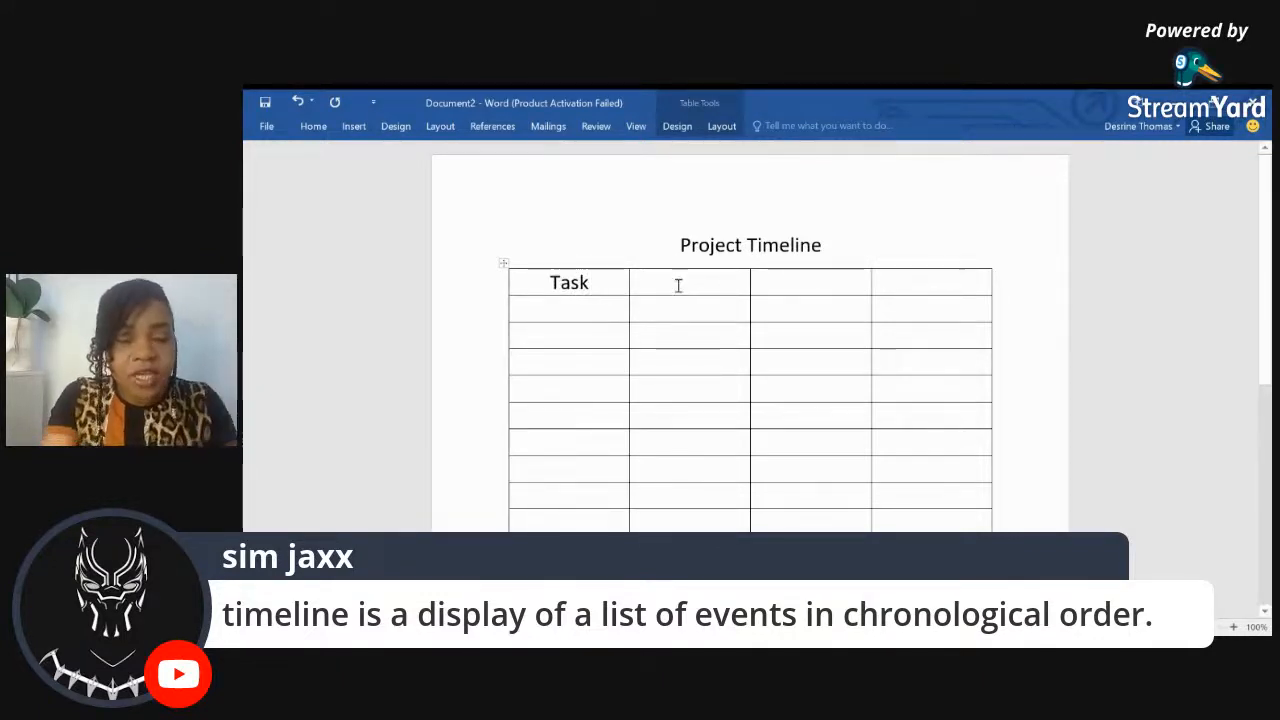
type("Des")
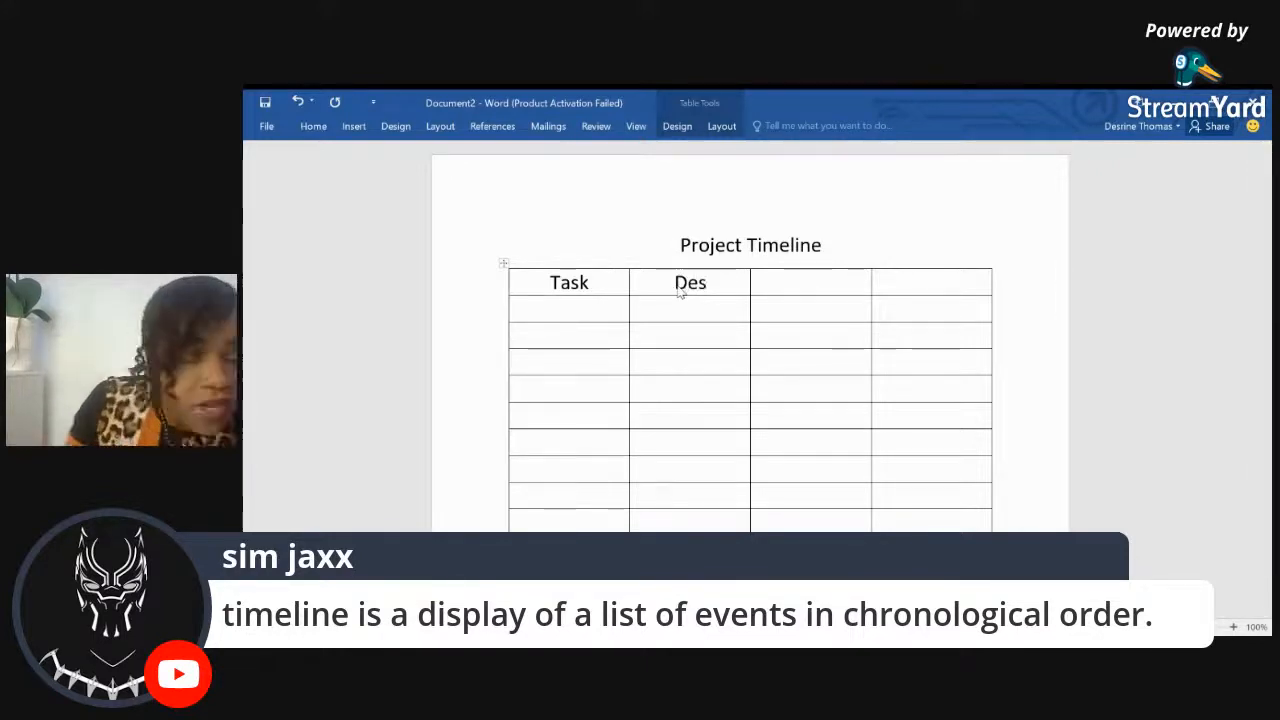
type("cri")
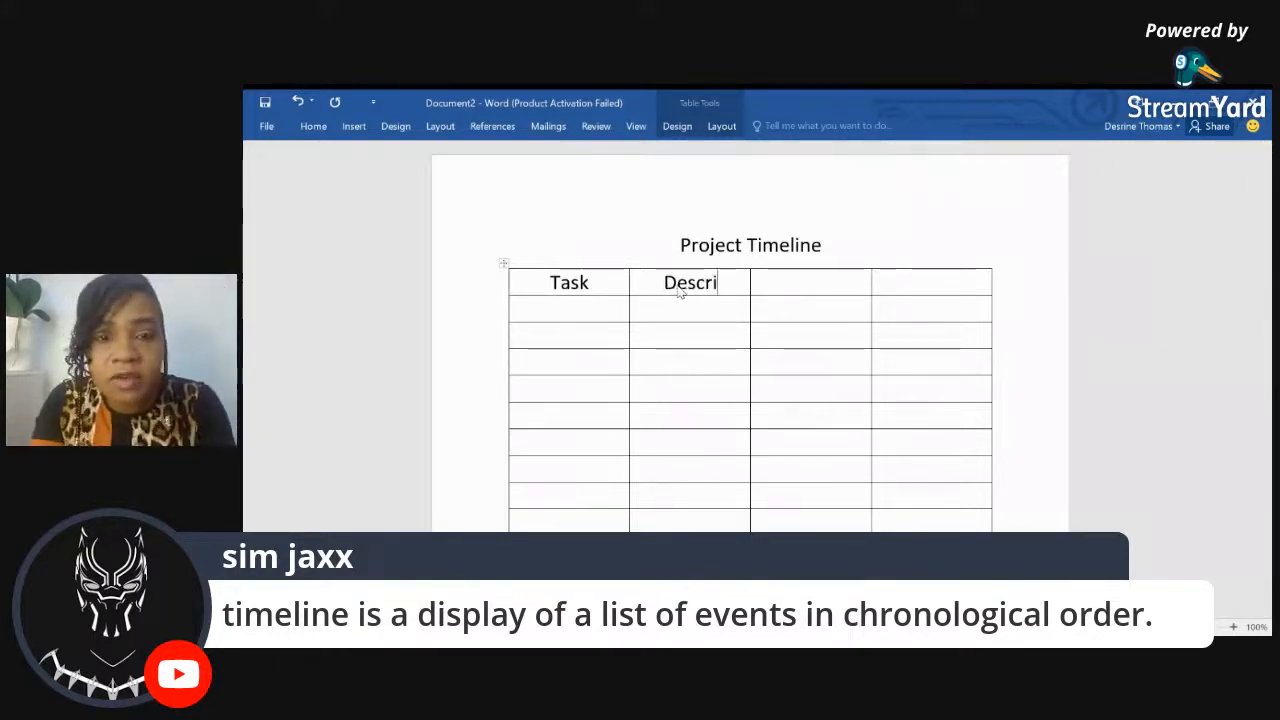
type("ption")
key("BackSpace")
key("BackSpace")
key("BackSpace")
key("BackSpace")
key("BackSpace")
key("BackSpace")
key("BackSpace")
key("BackSpace")
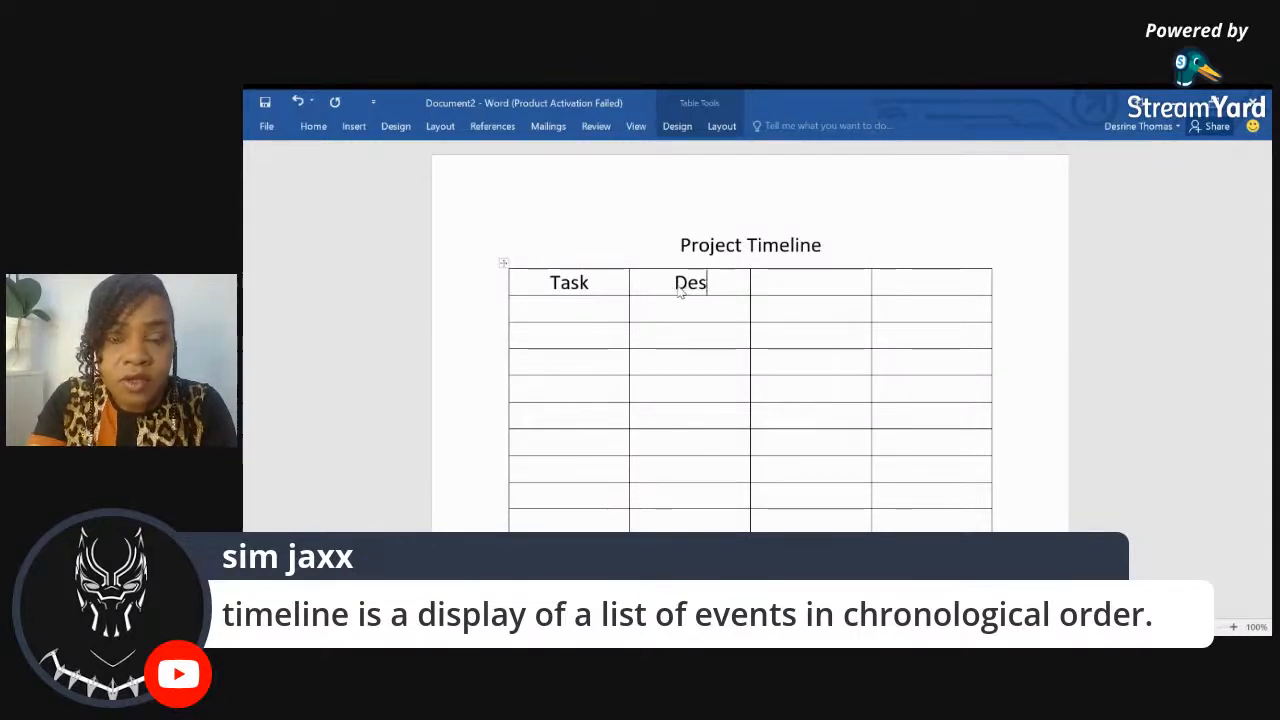
type("cription")
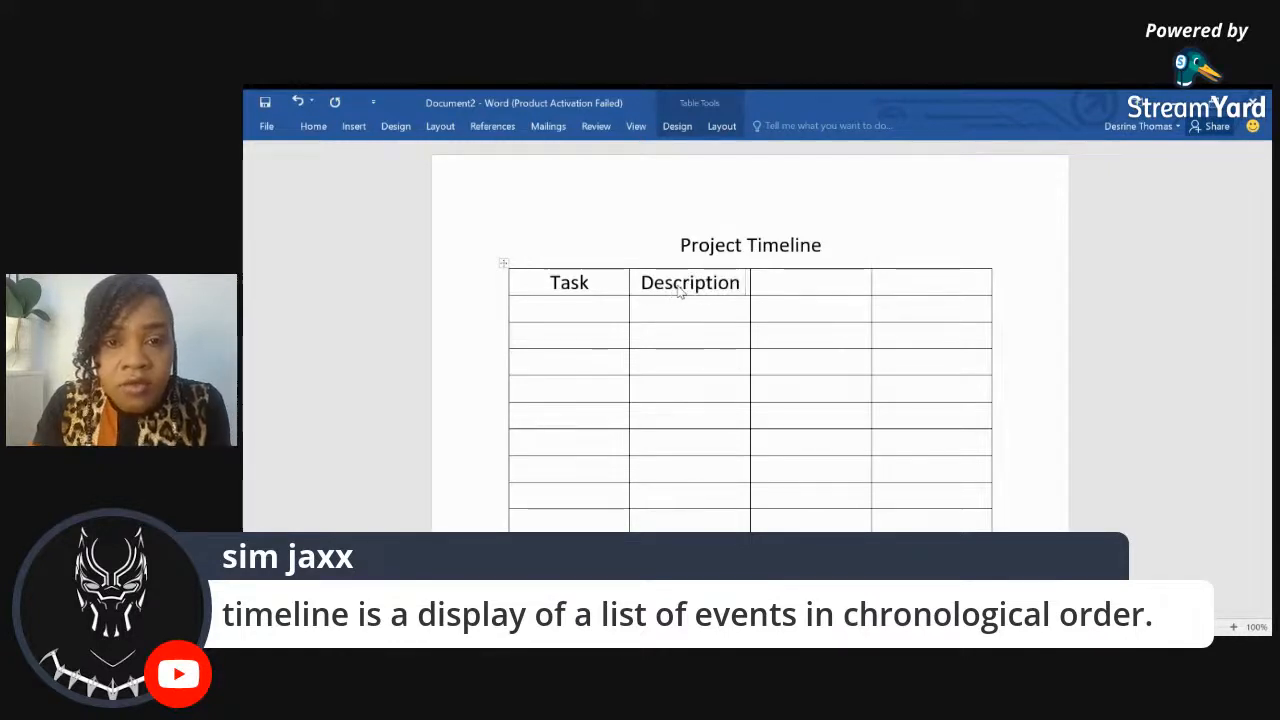
Enter the headings Duration and Completion Time in the third and fourth cells of the table's first row
left_click(760, 283)
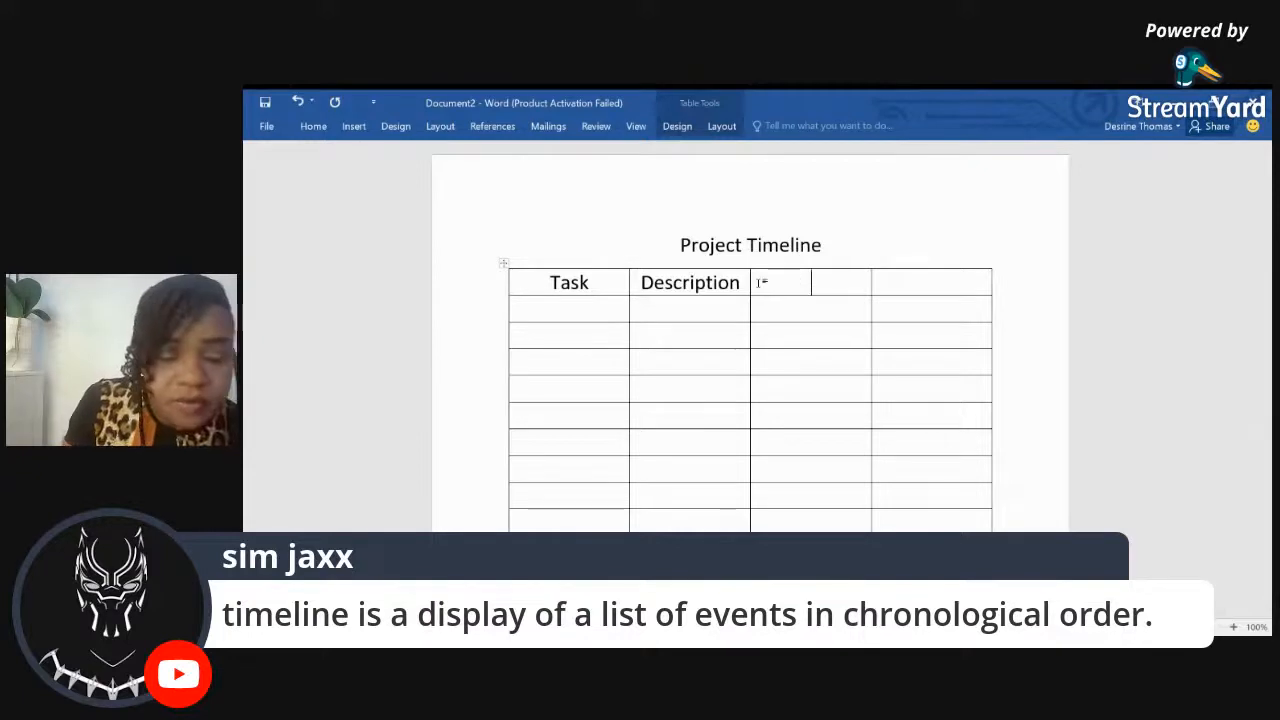
type("Duration")
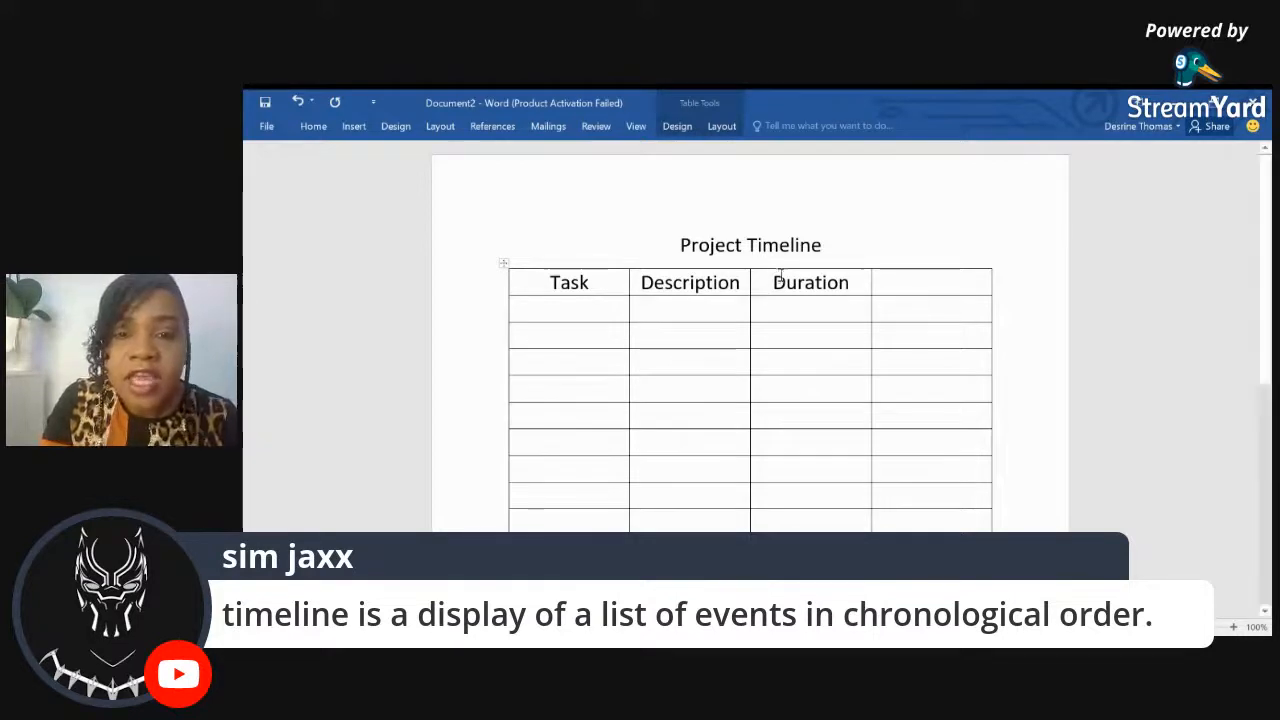
left_click(917, 284)
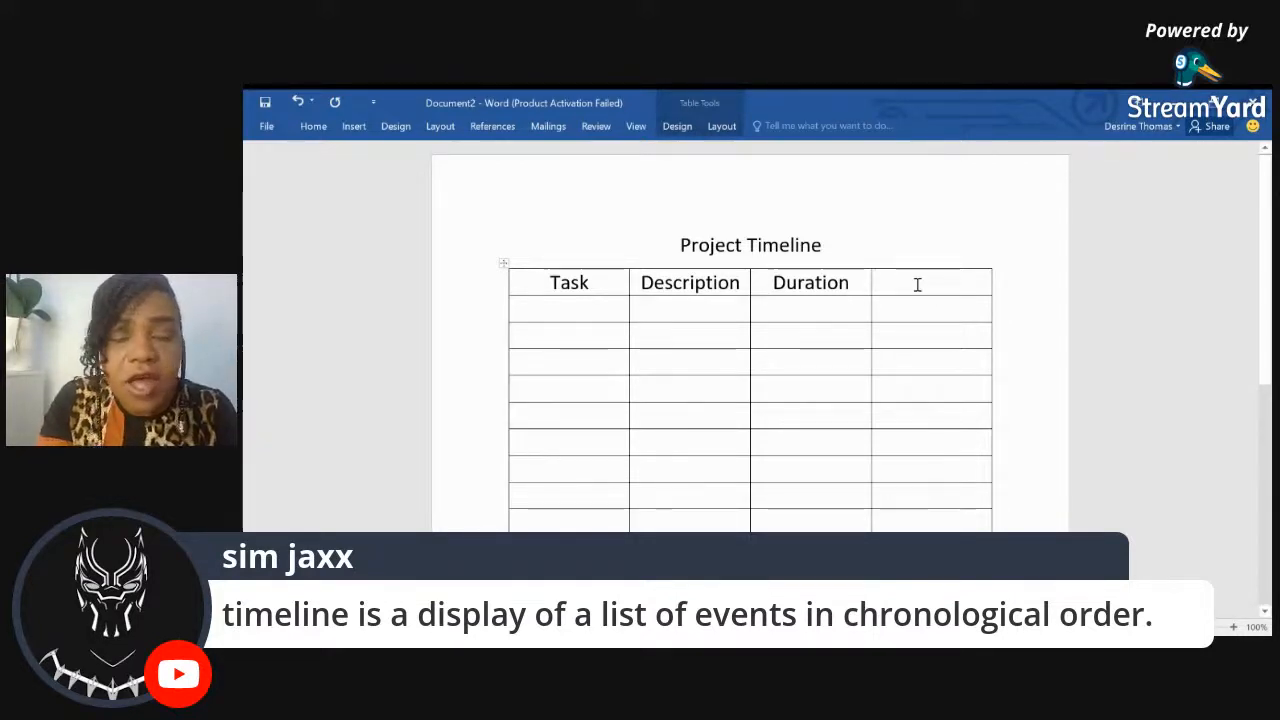
type("compe")
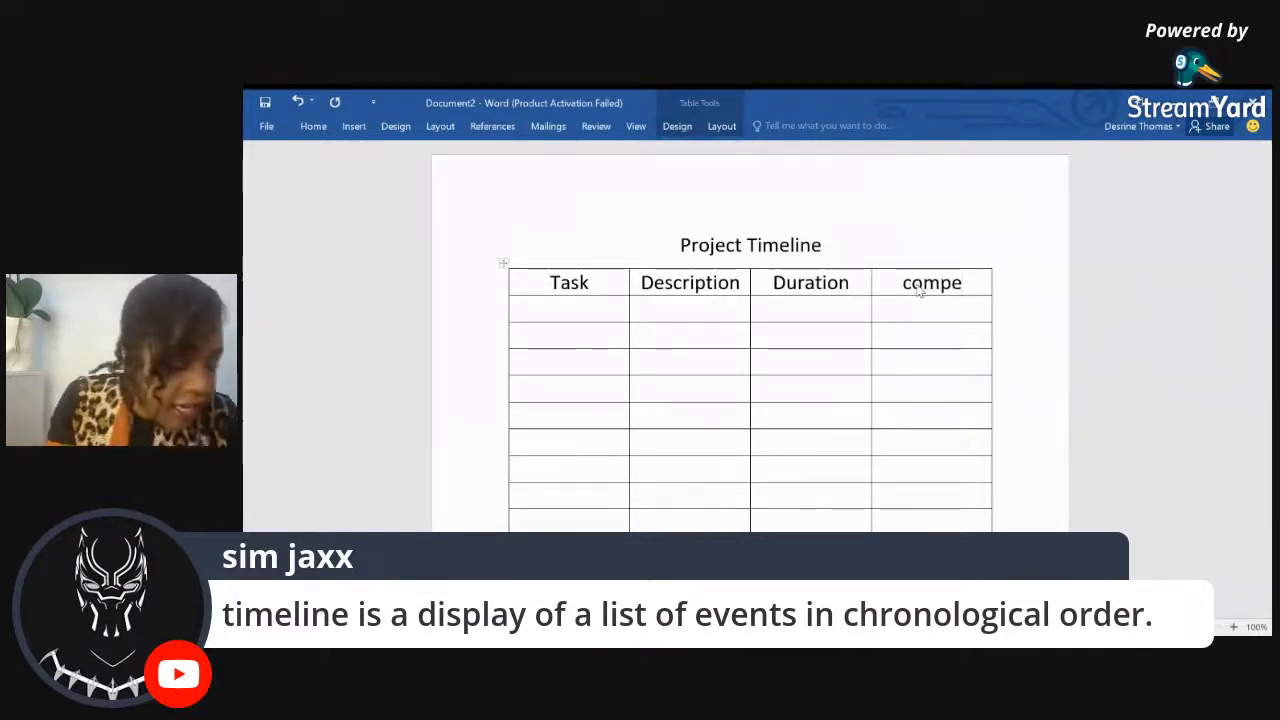
key("BackSpace")
type("letion ")
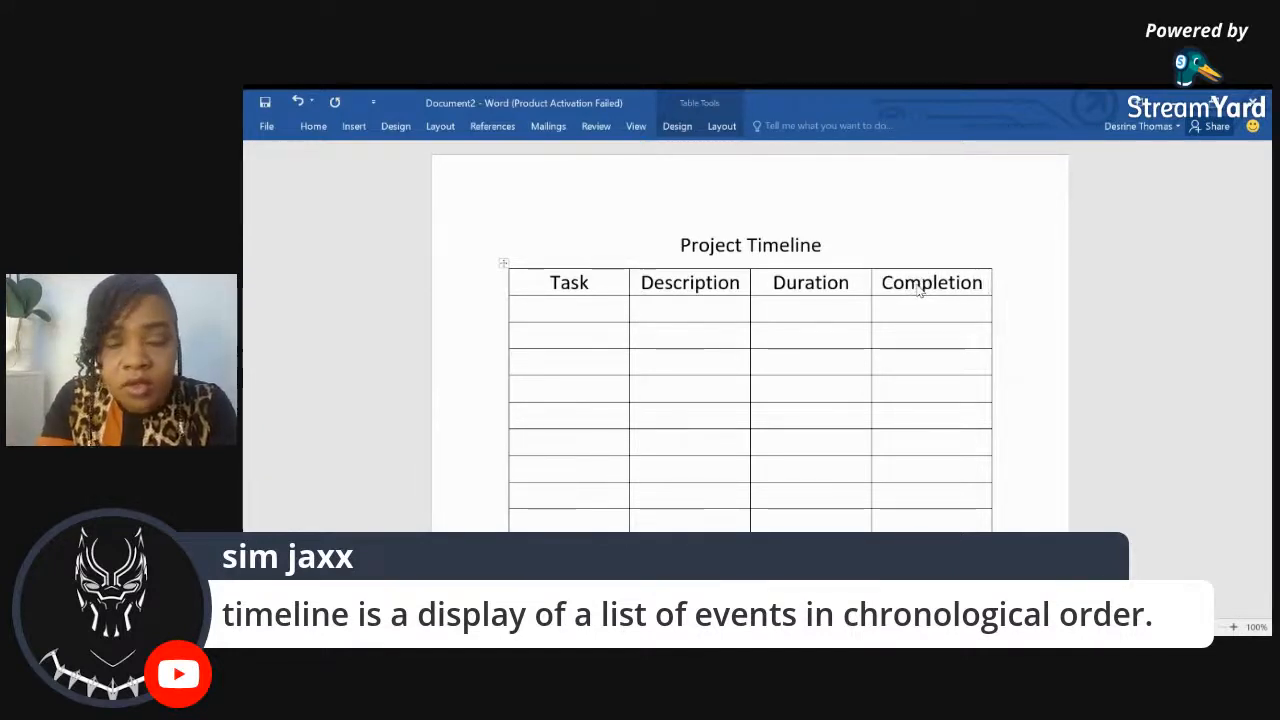
type("Time")
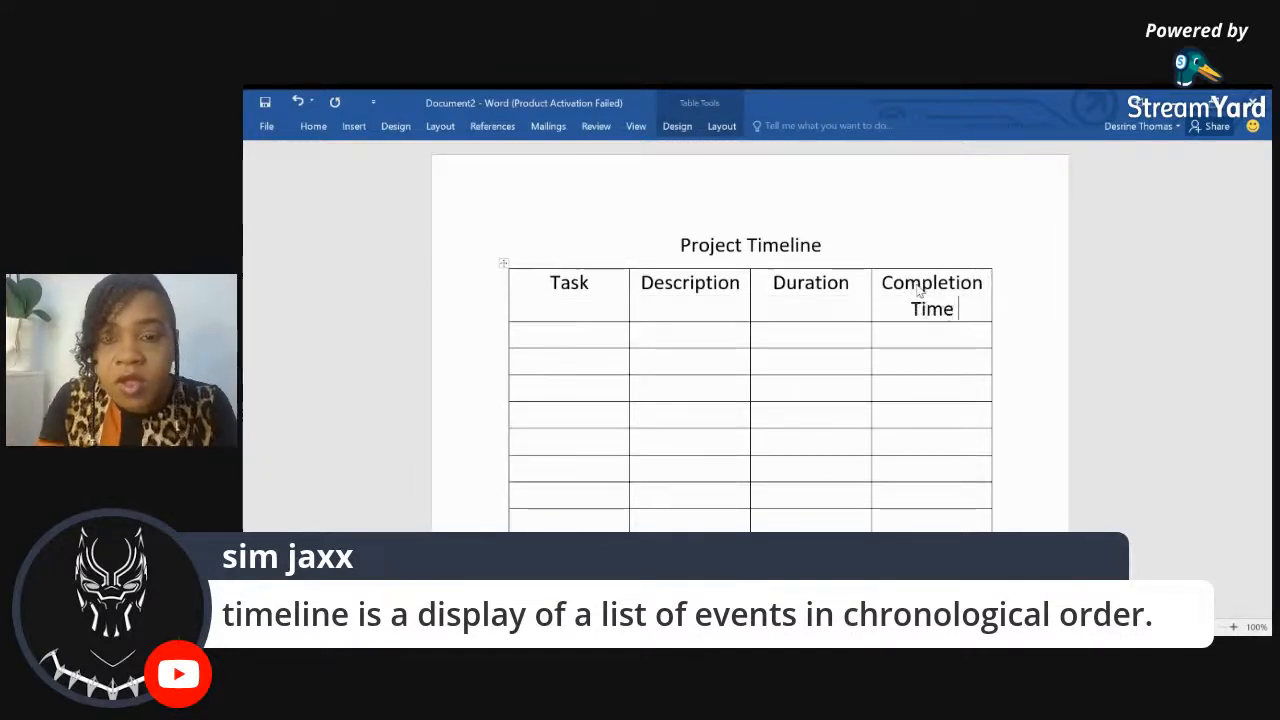
Fill in the first task row with the task Storyboard and the description "Design the layout for 8 pages"
left_click(596, 333)
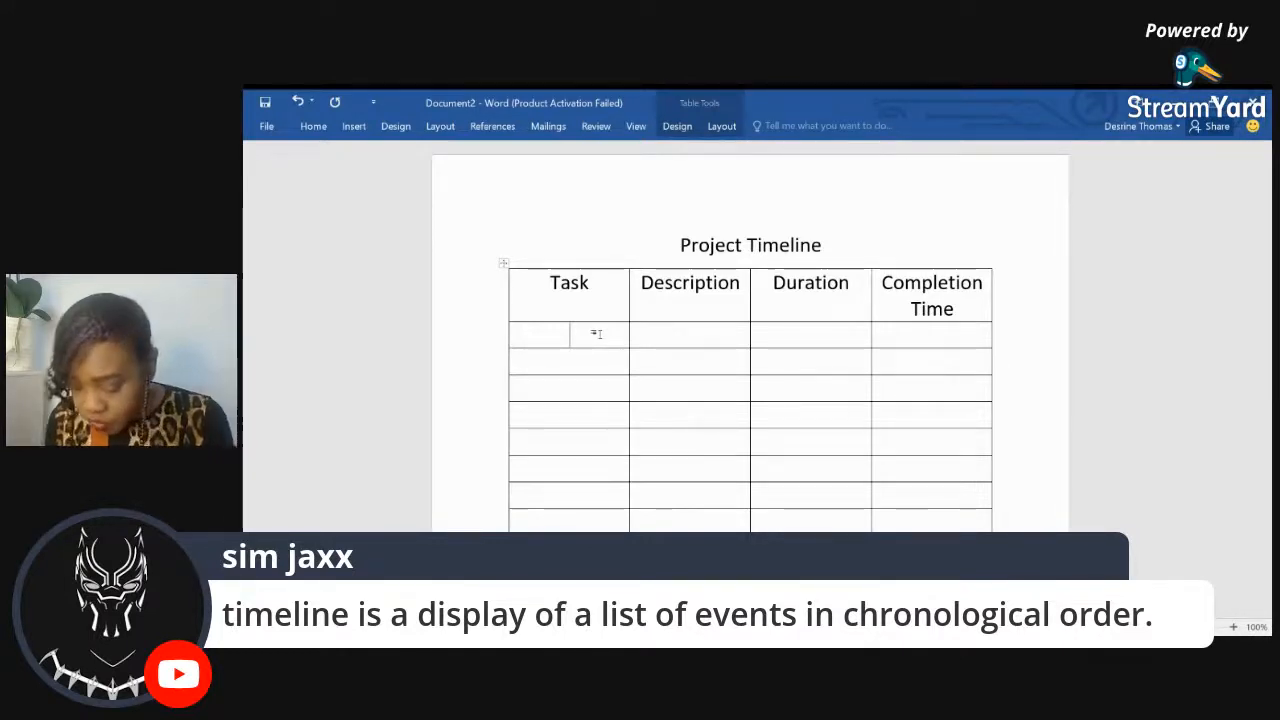
type("S")
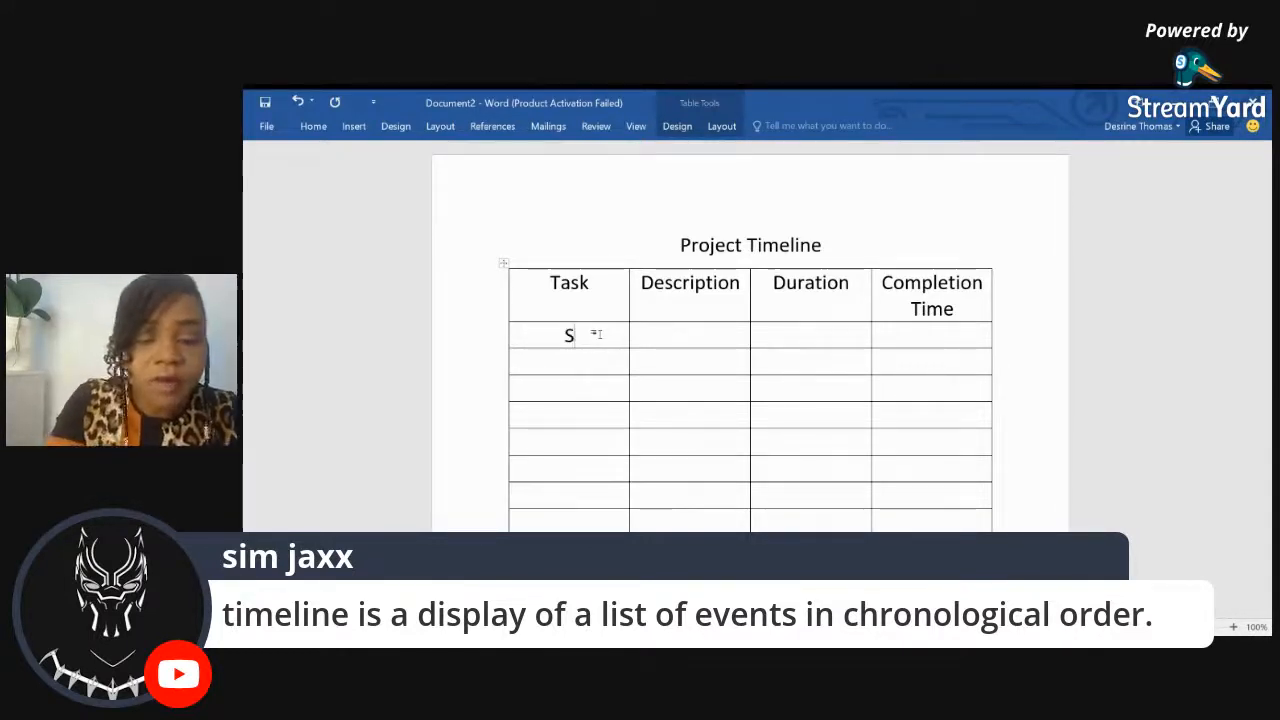
type("toryboard")
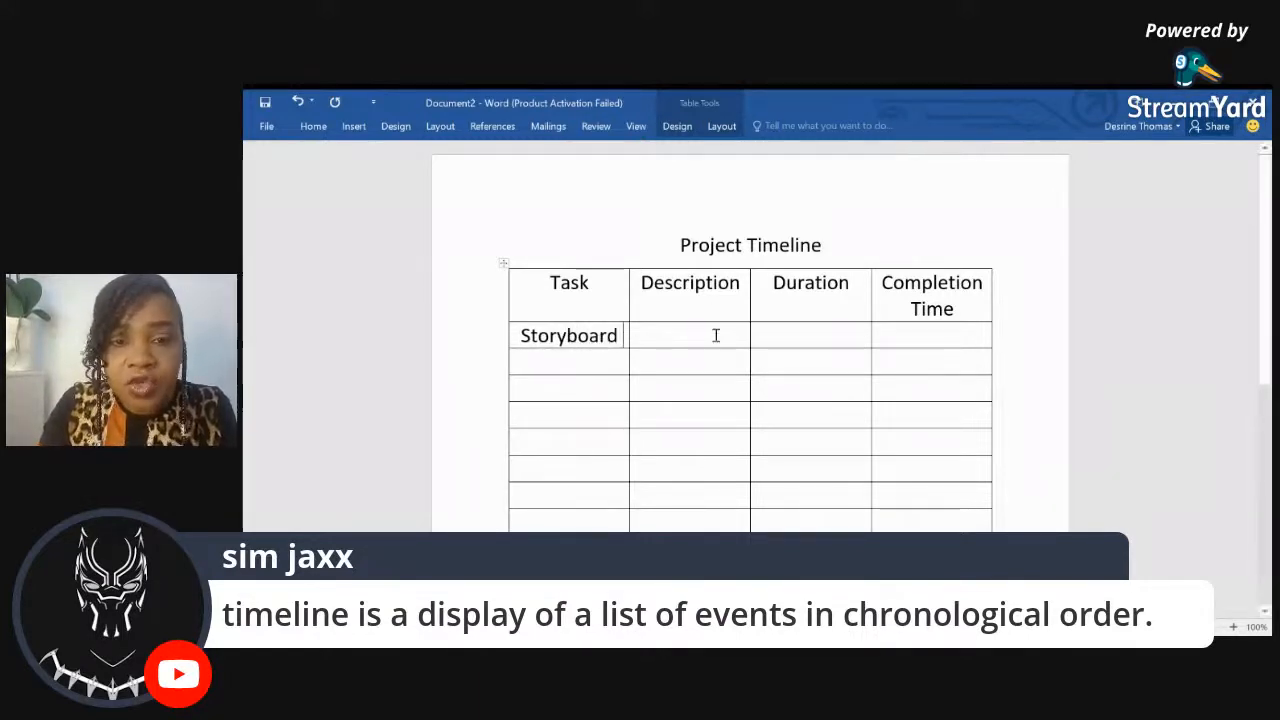
key("Tab")
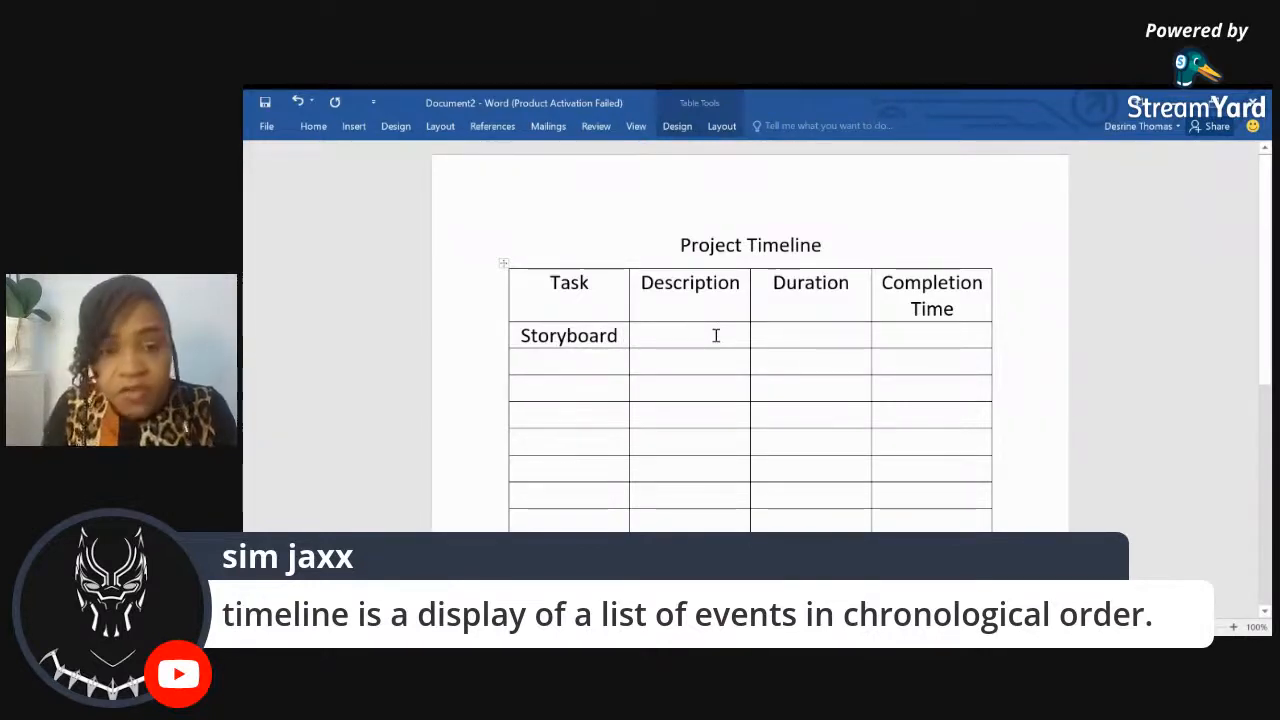
type("design he")
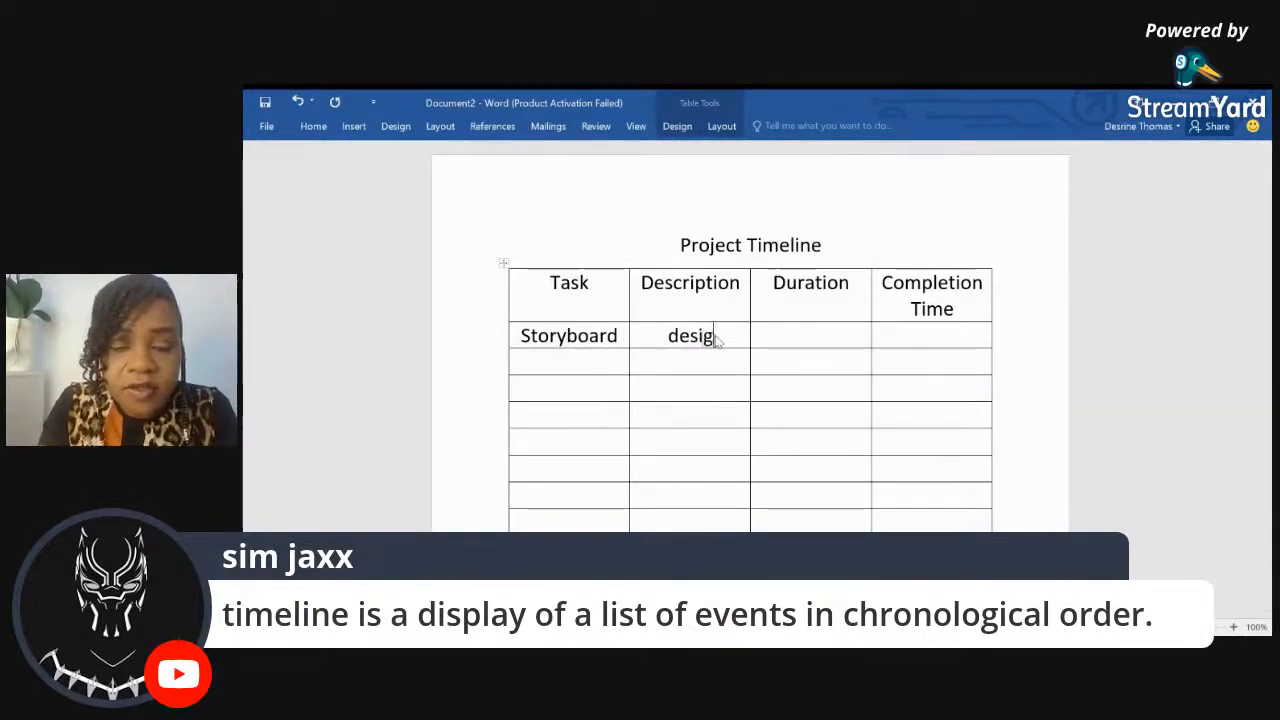
key("BackSpace")
key("BackSpace")
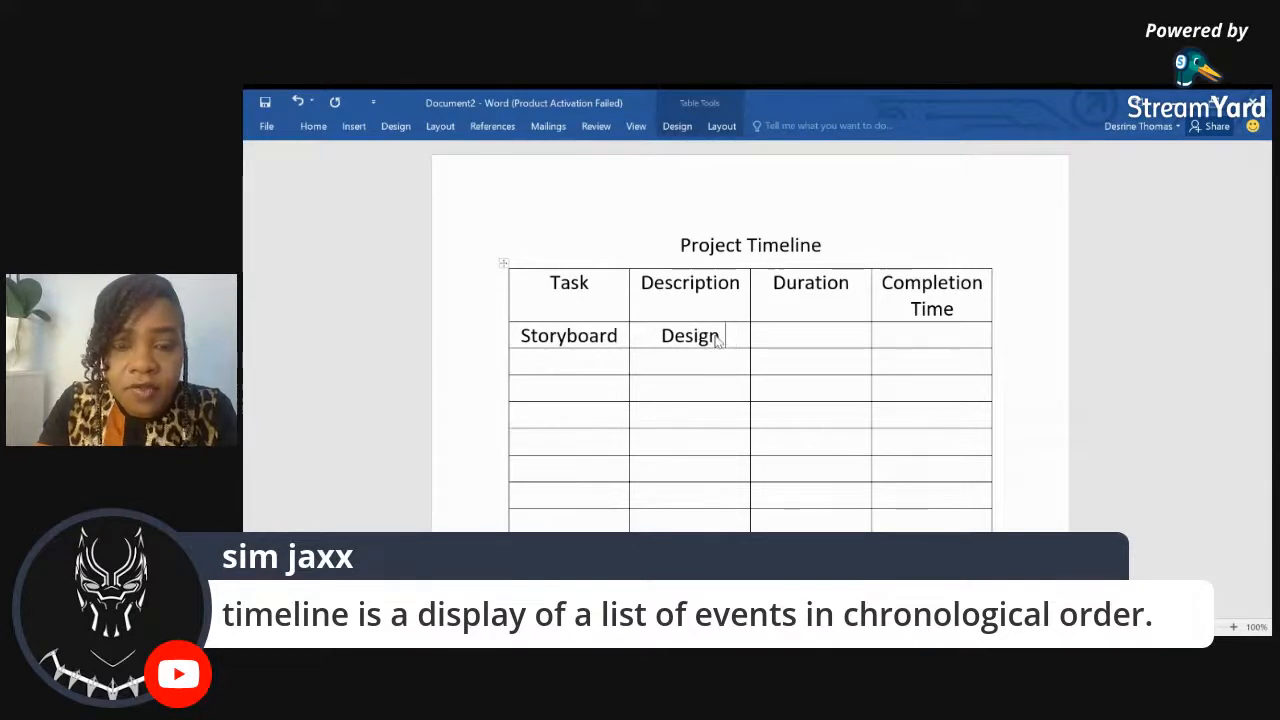
type("the lay")
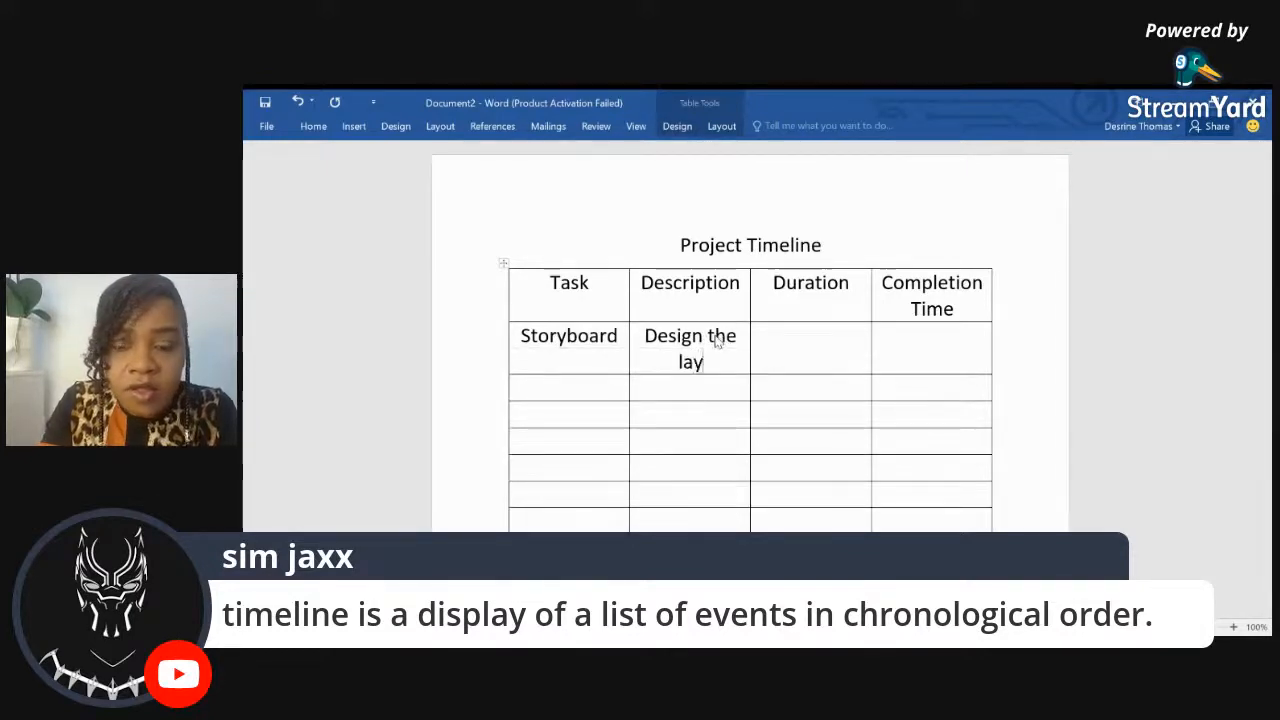
type("out for")
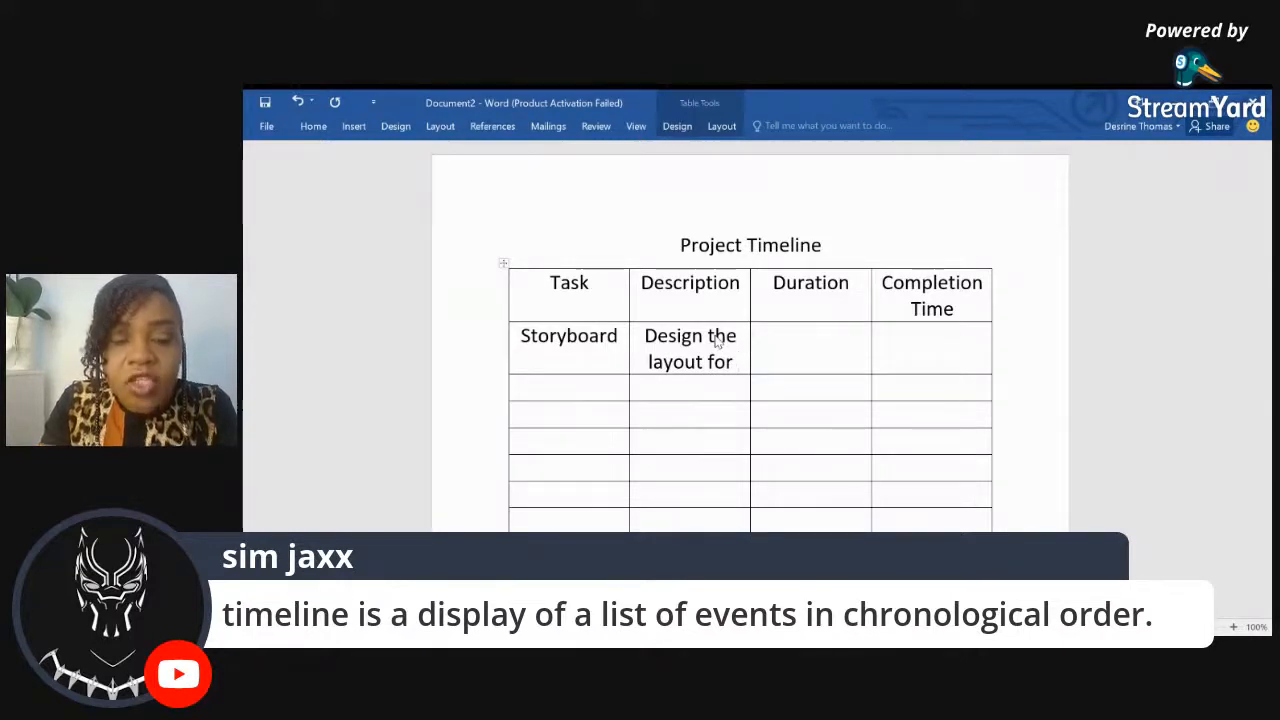
type(" 8")
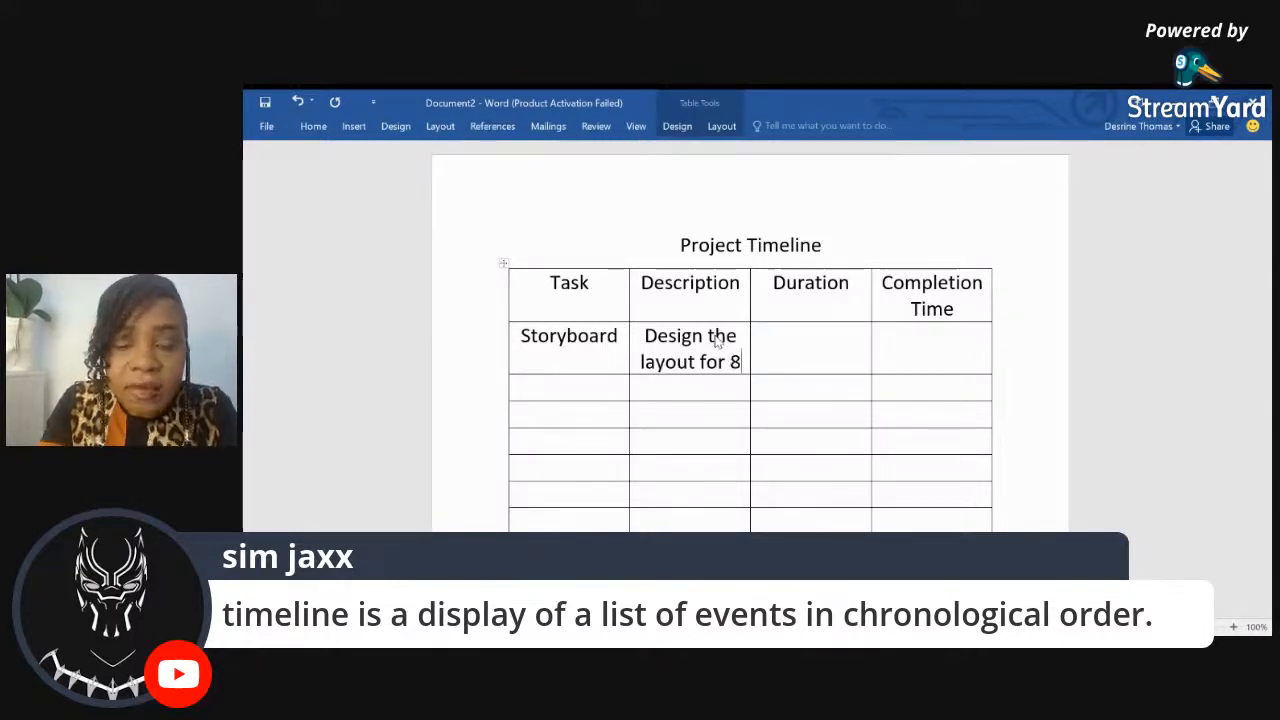
type(" pages")
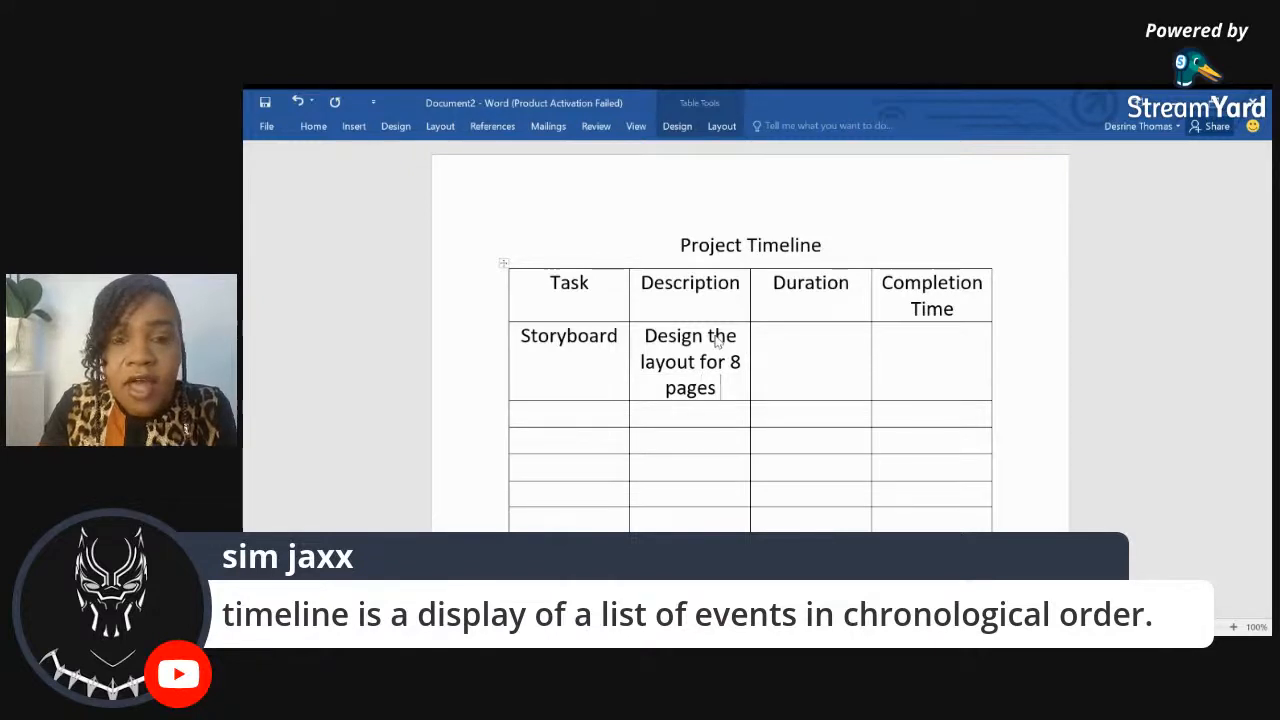
Complete the Storyboard row with a duration of 1hr and a completion time of 04/02/2021
left_click(826, 357)
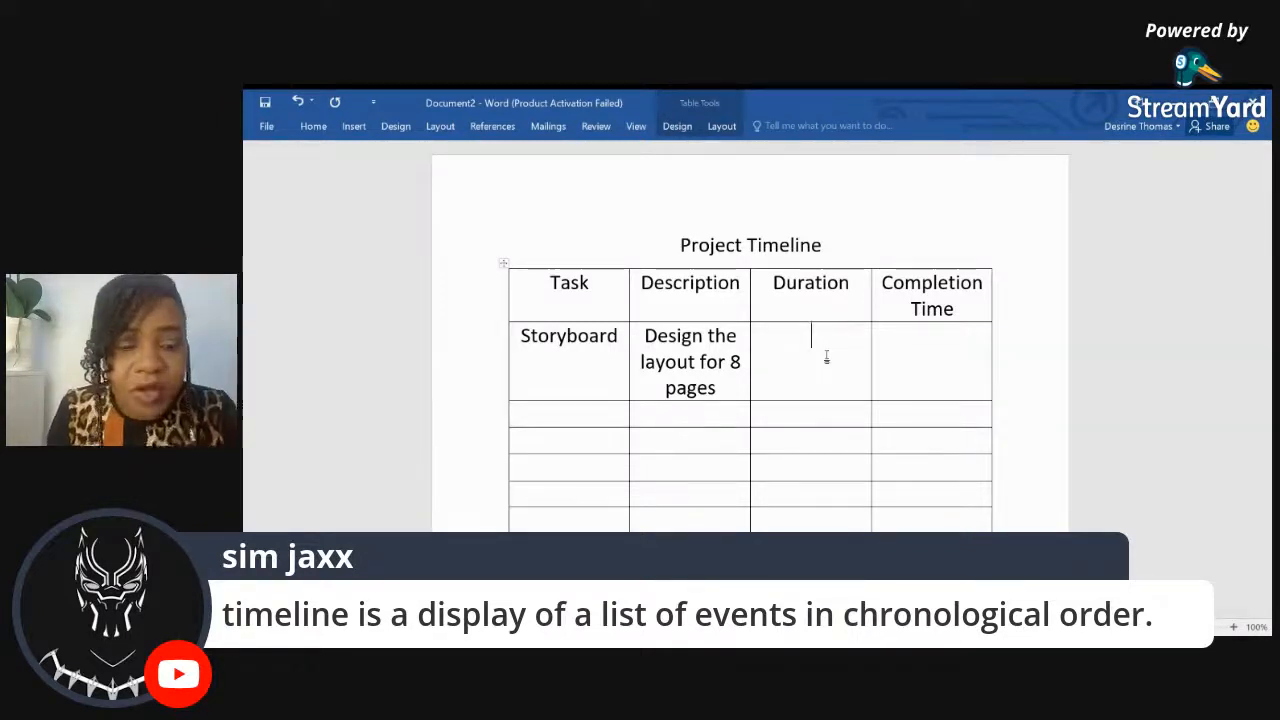
type("1h")
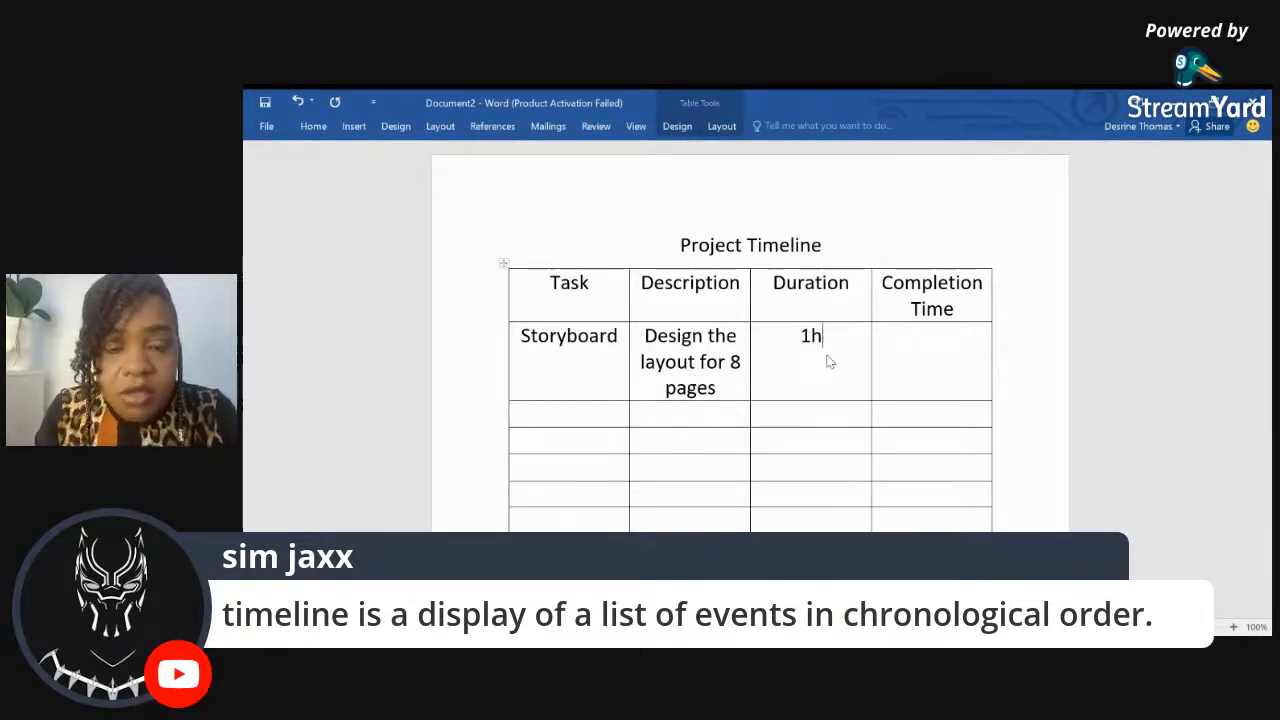
type("r")
left_click(911, 371)
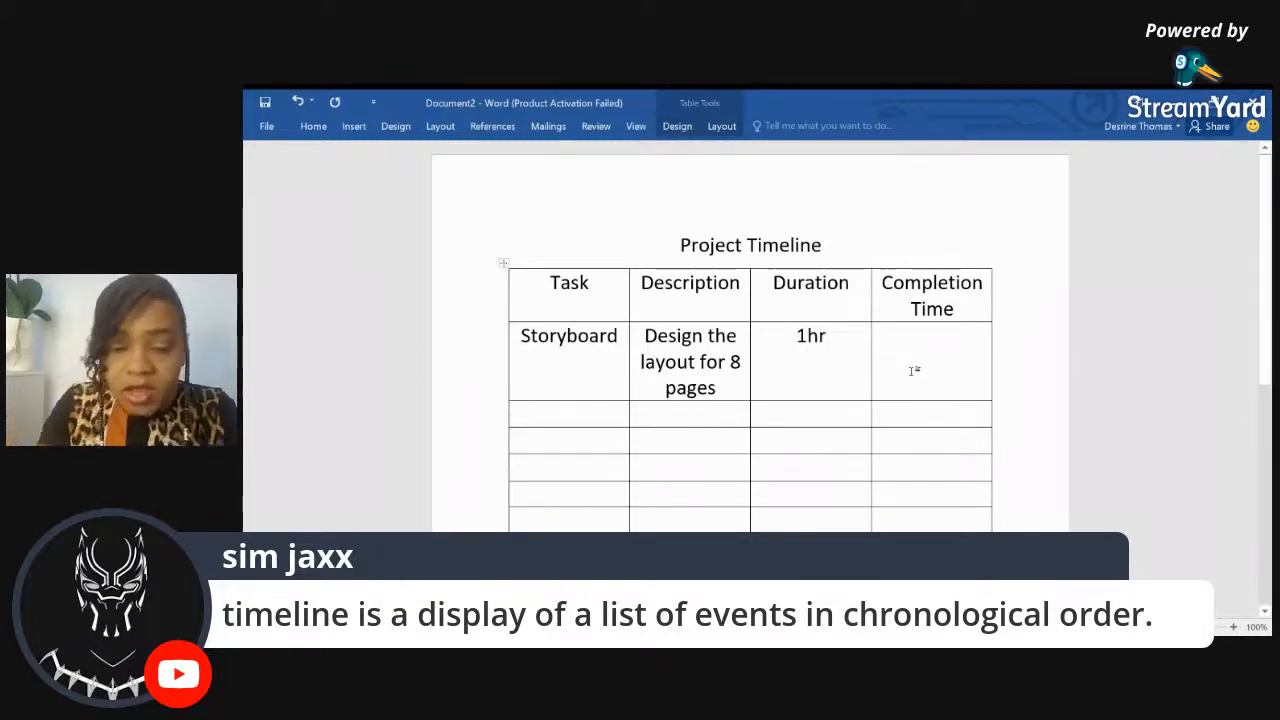
type("04/")
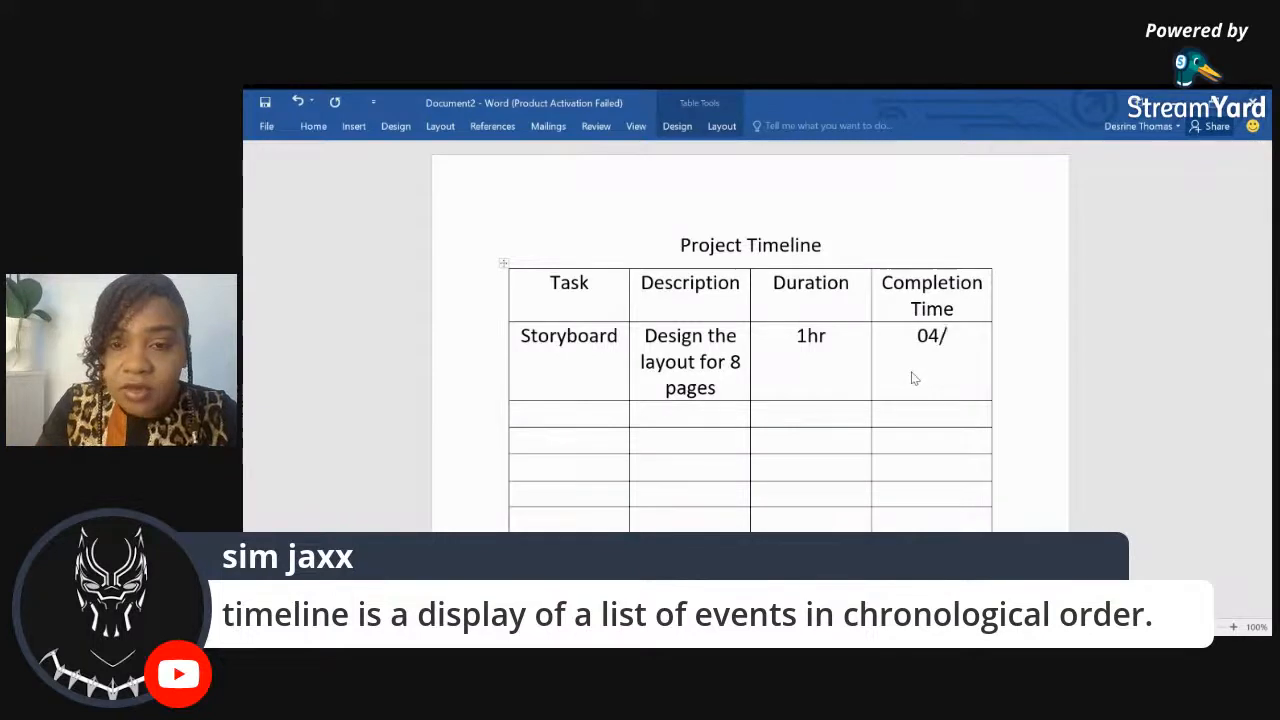
type("02")
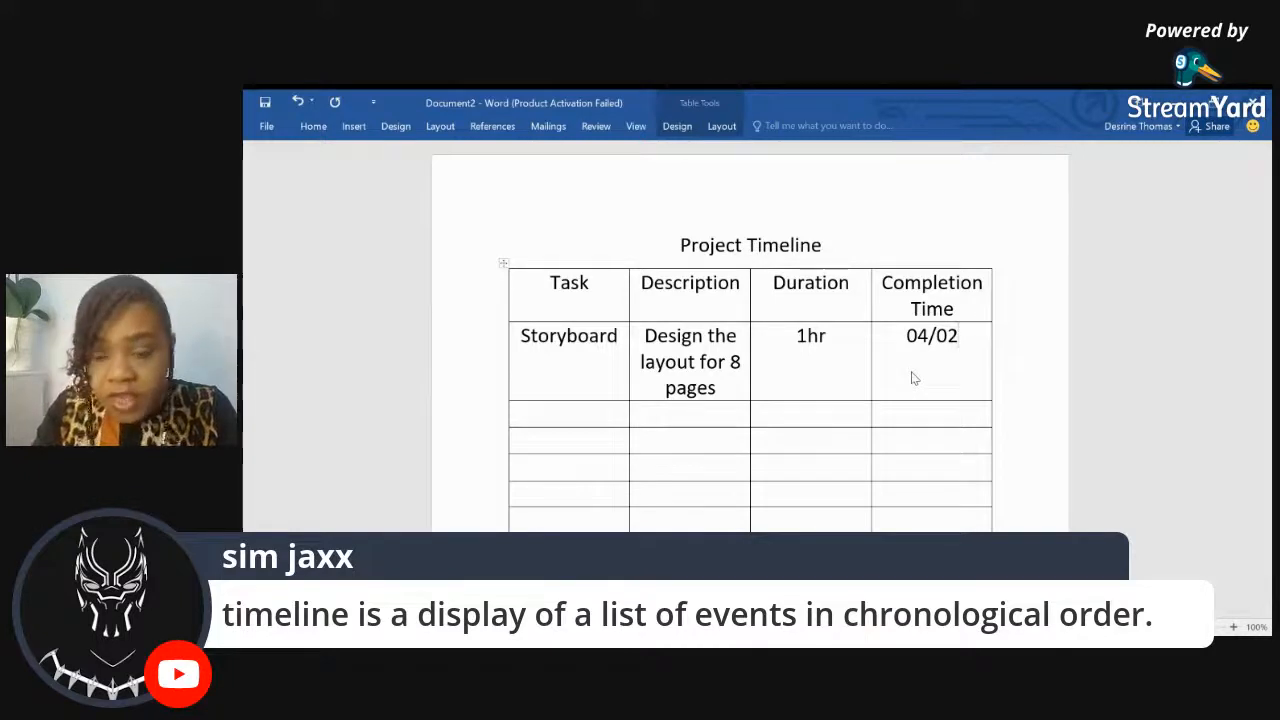
type("/")
type("2021")
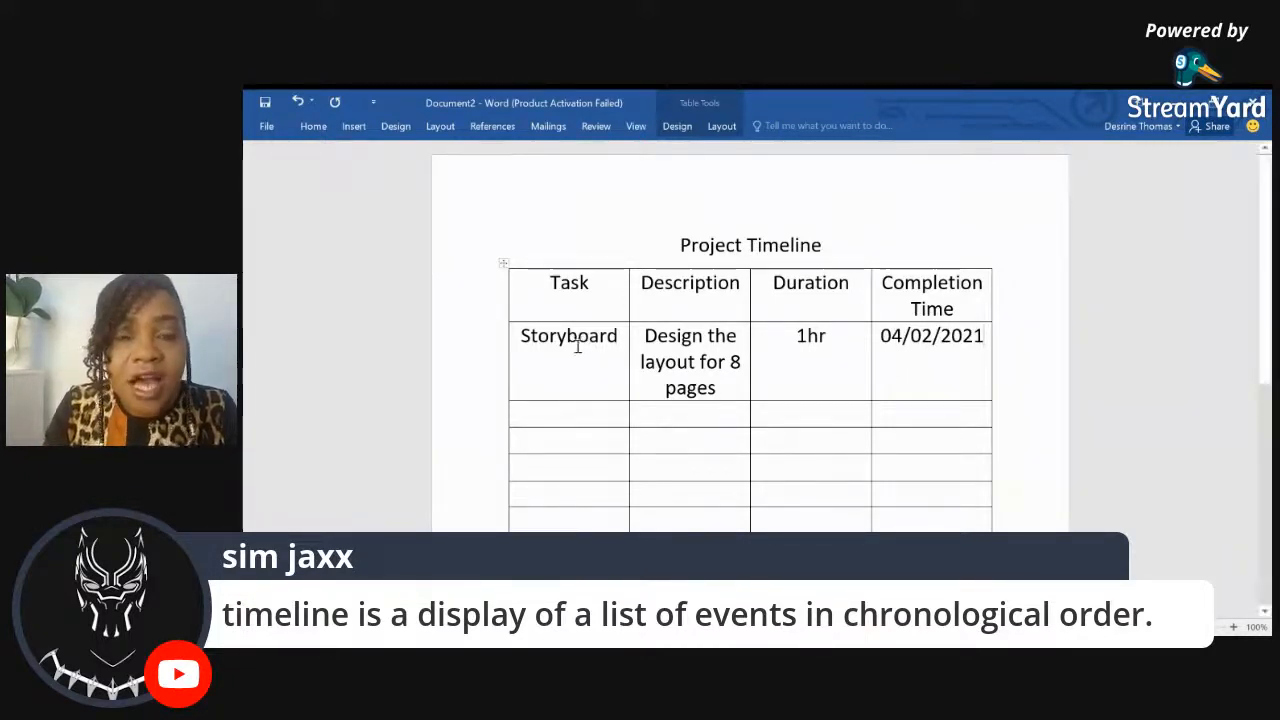
Fill in the second task row with the task "Structure chart" and the description "Draw navigational diagram"
left_click(553, 421)
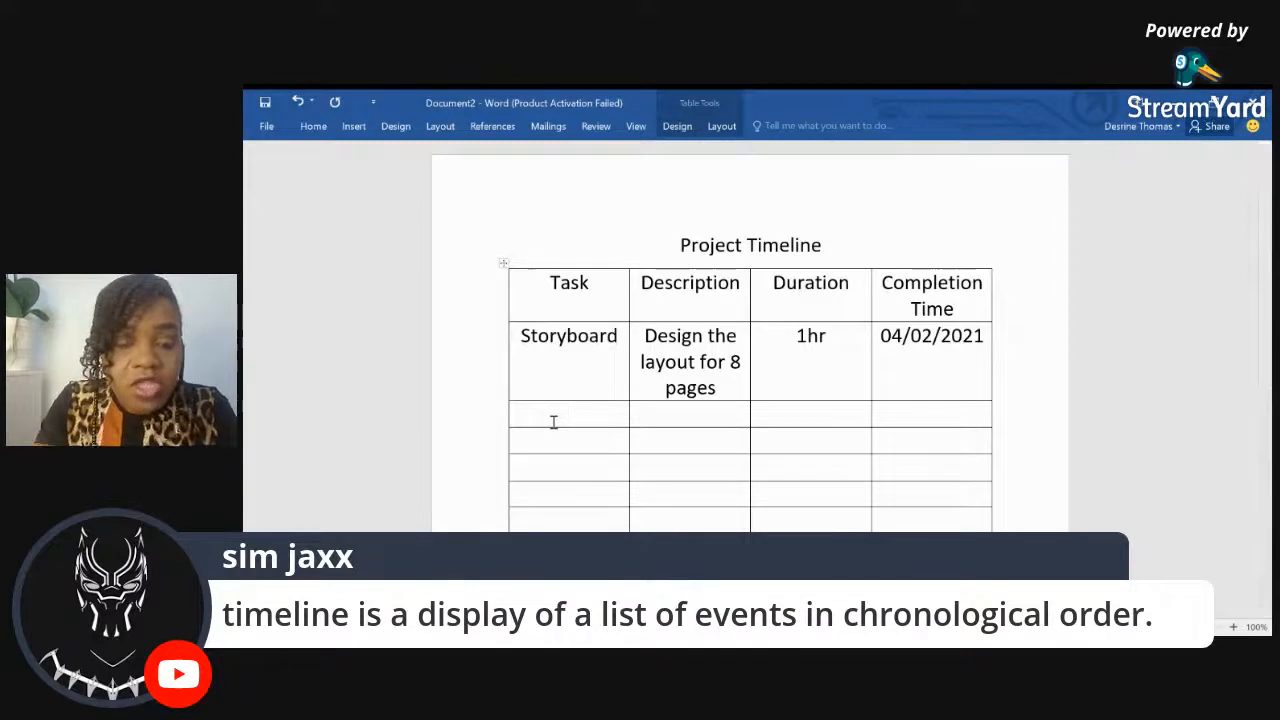
type("Structure chart")
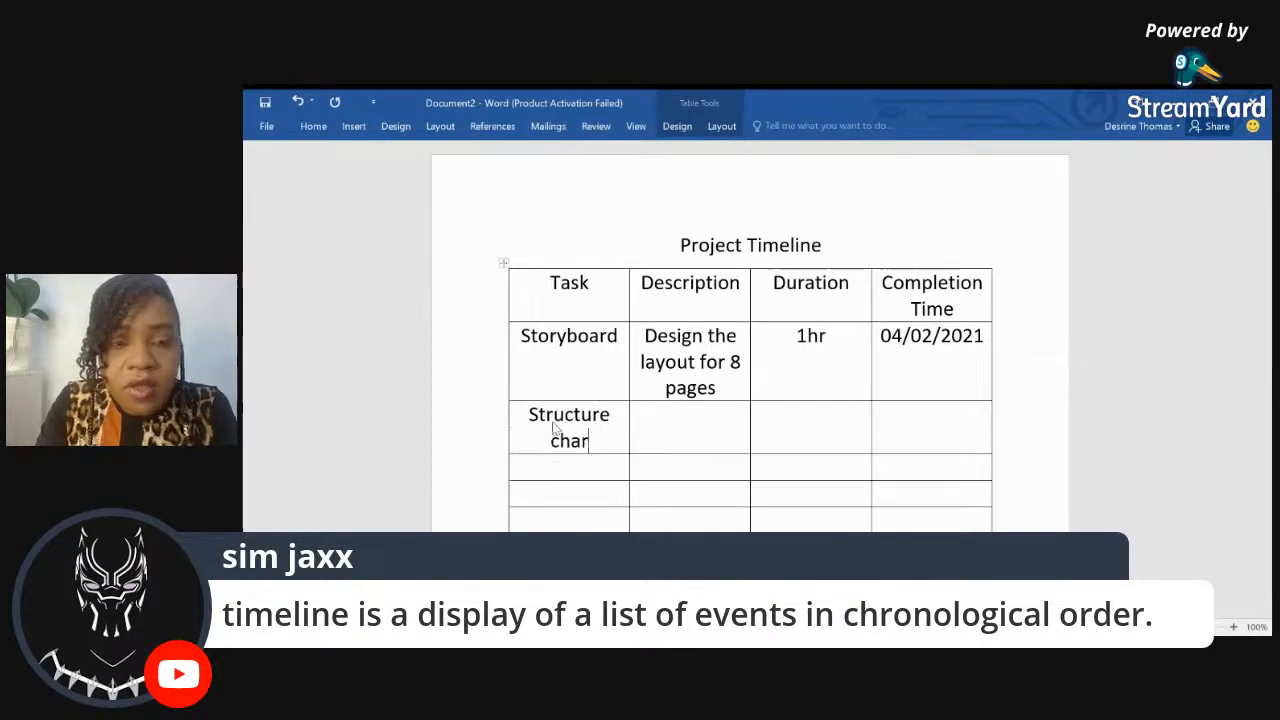
left_click(683, 417)
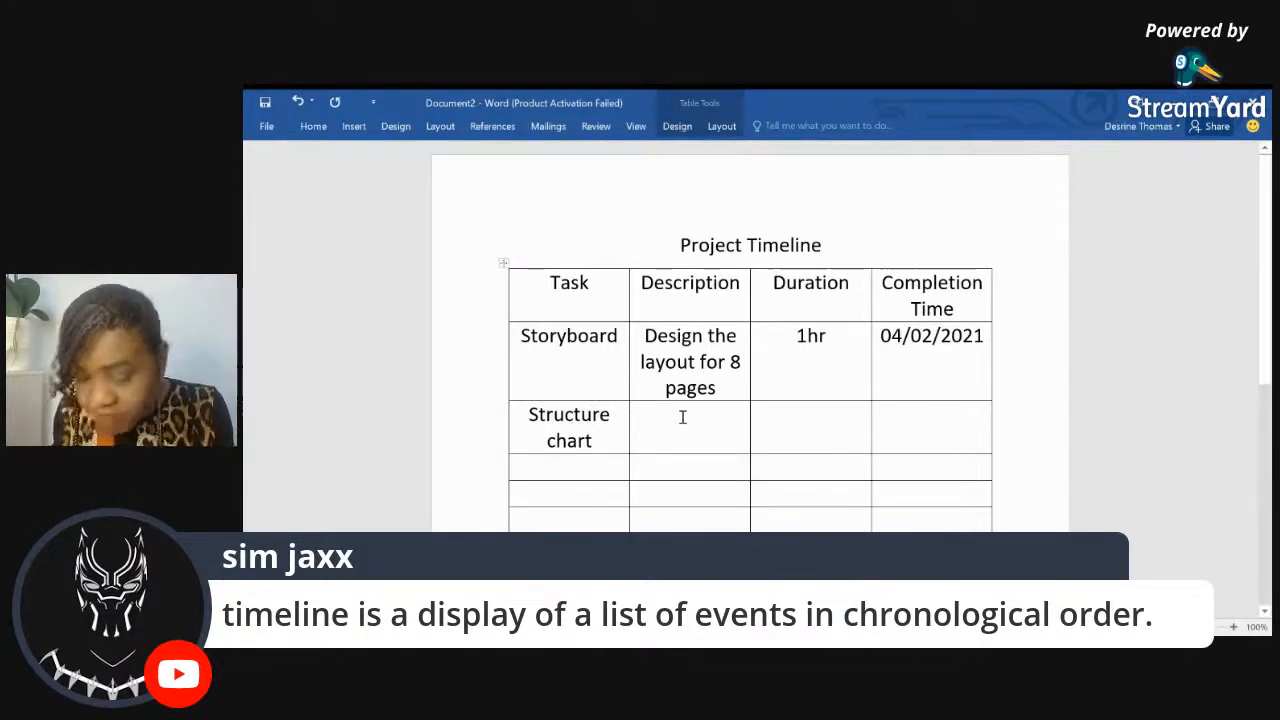
type("D")
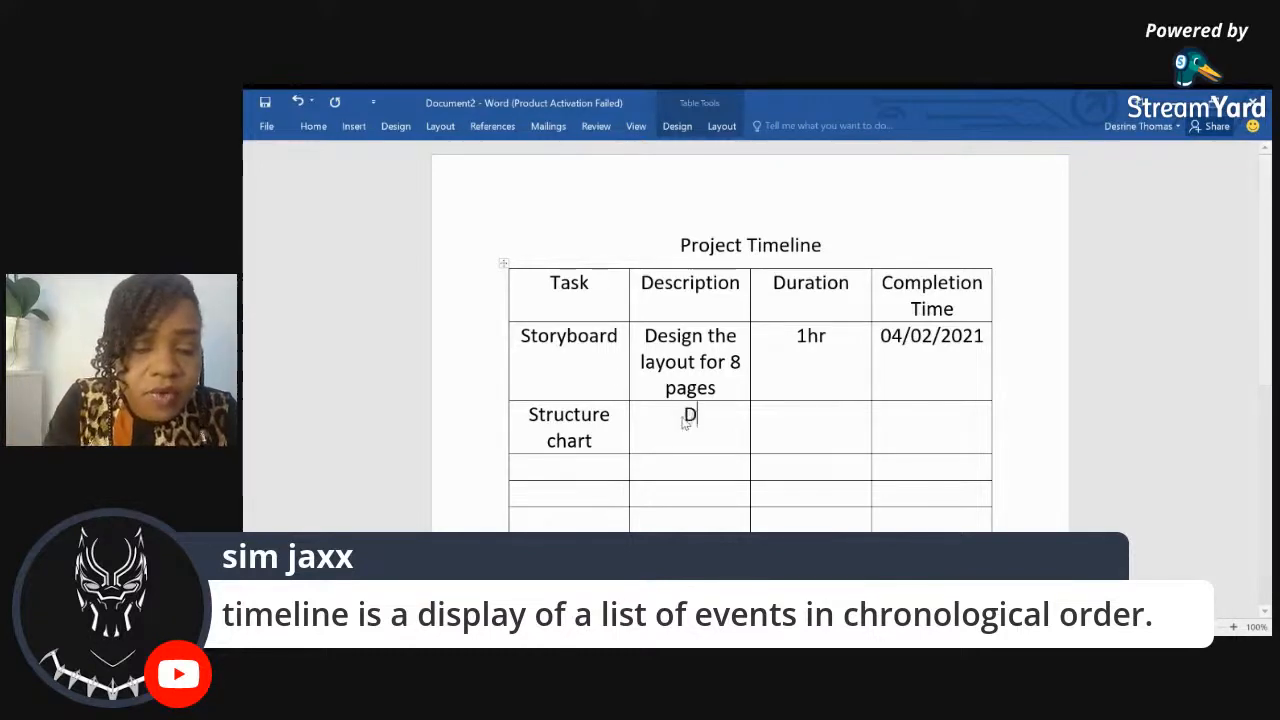
type("raw na")
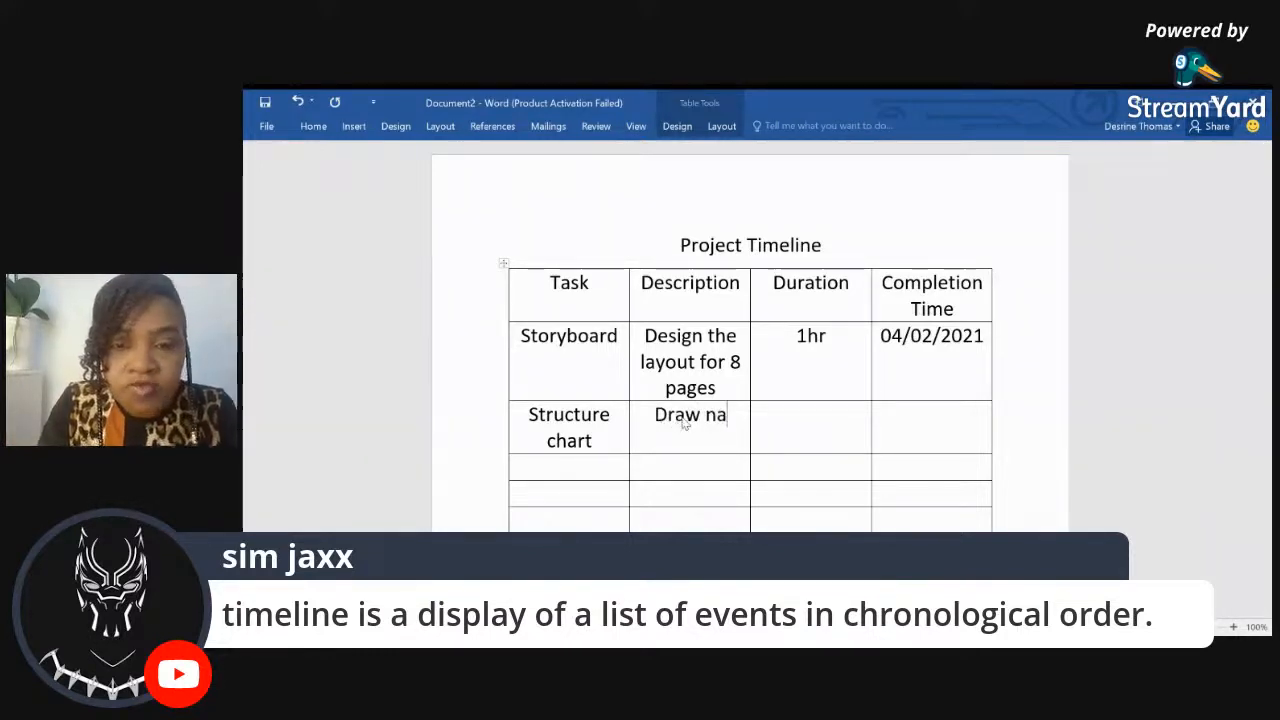
type("vigat")
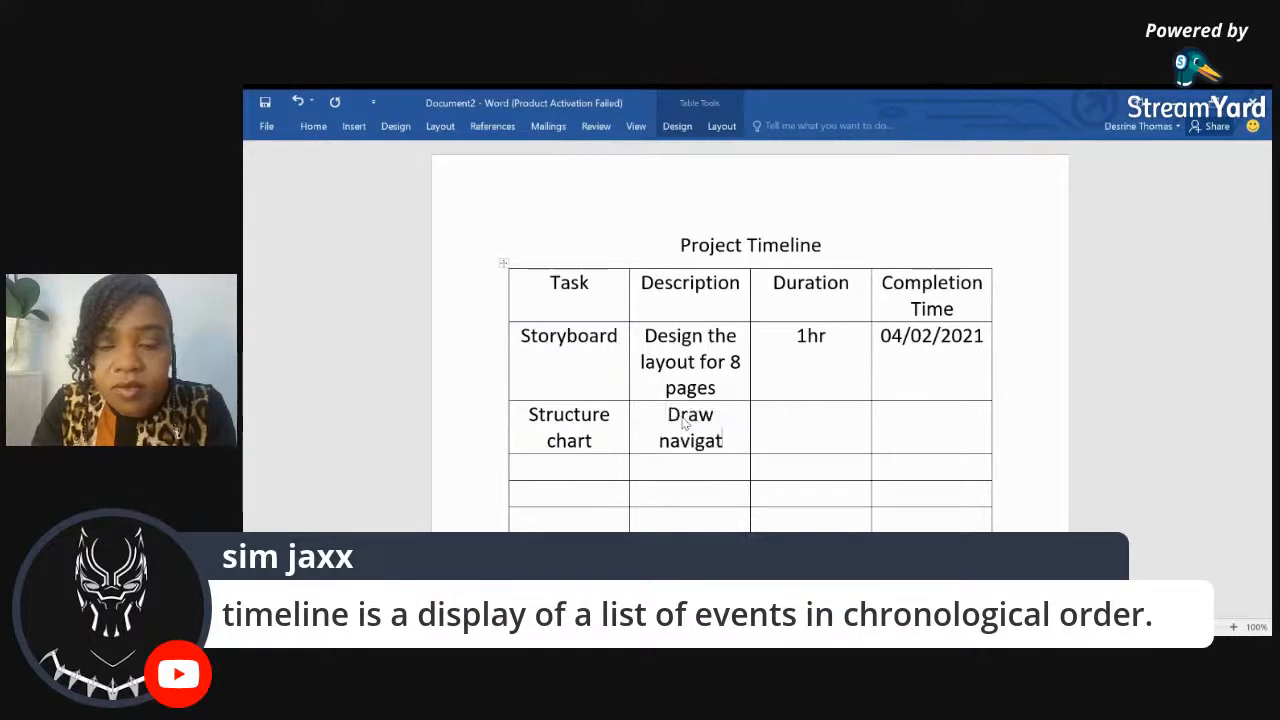
type("ional dig")
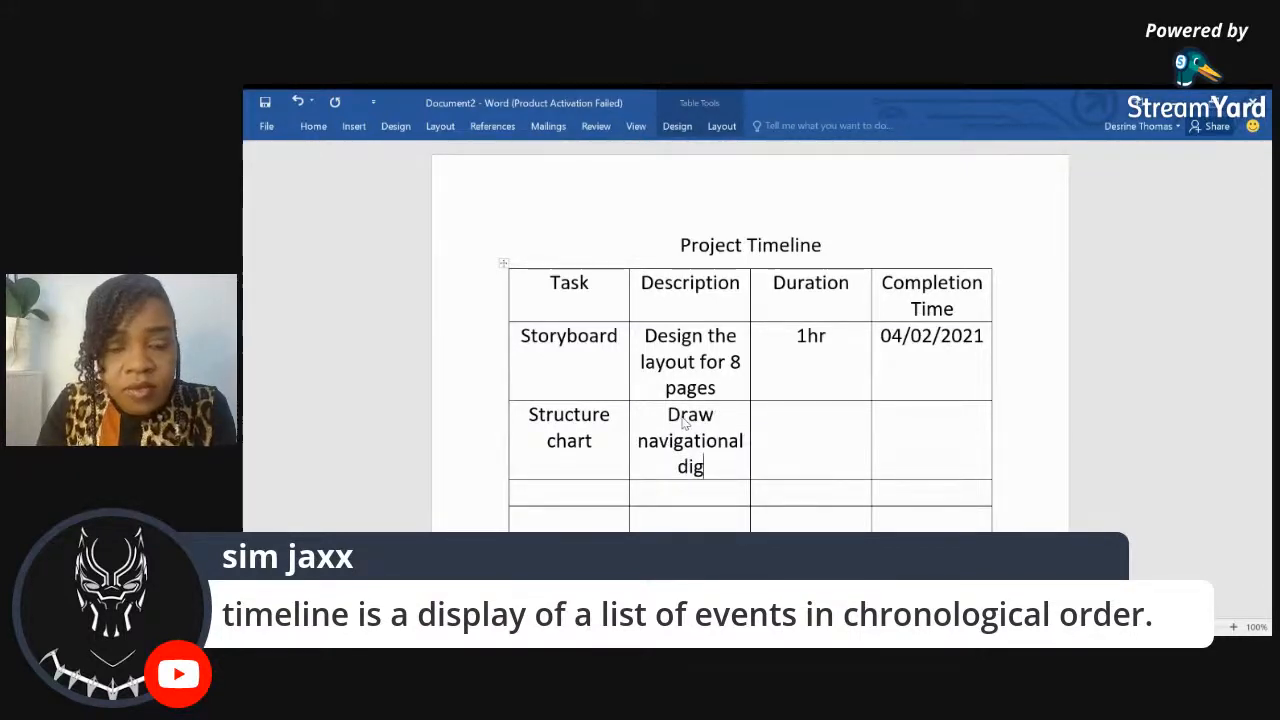
key("BackSpace")
type("agr")
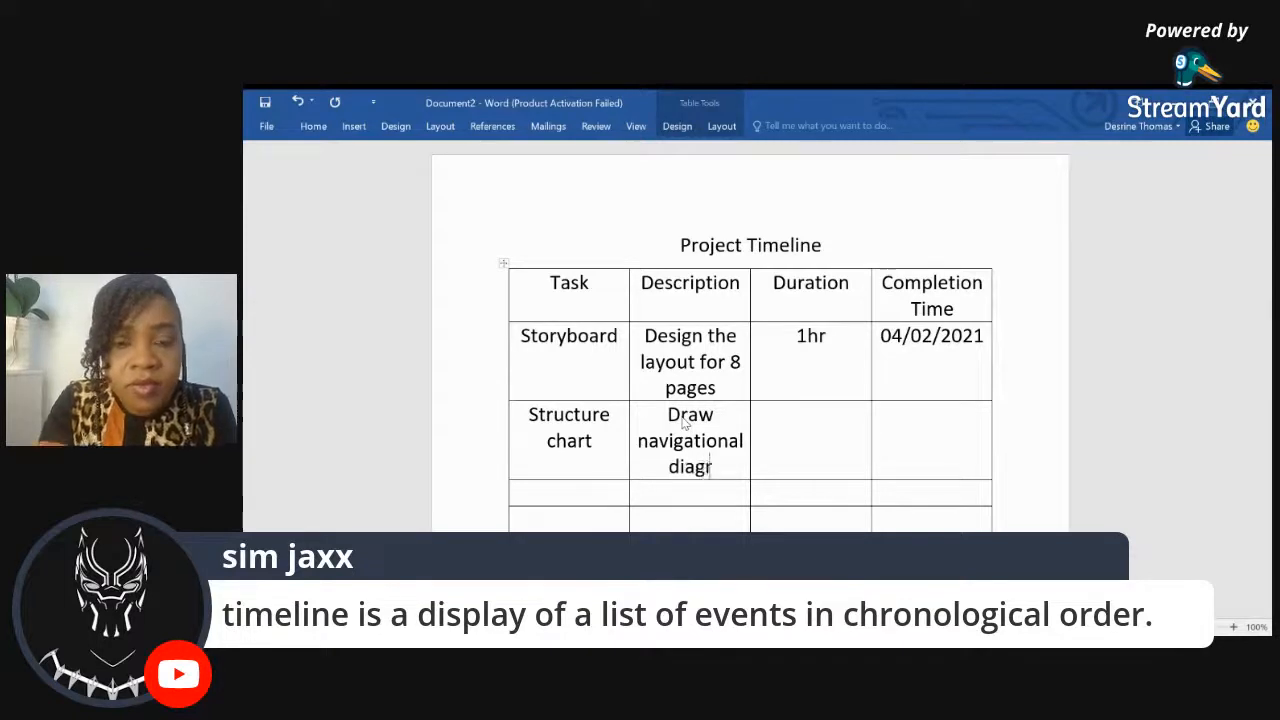
type("am")
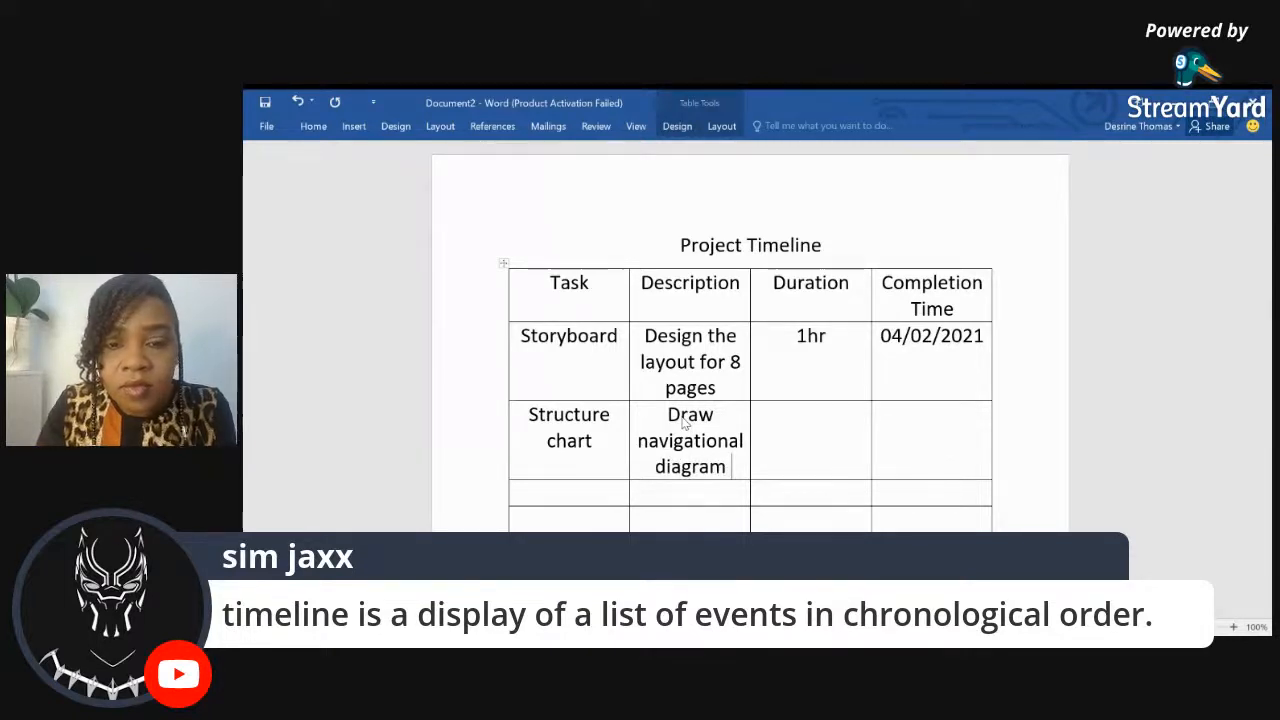
Complete the Structure chart row with a duration of 30 mins and a completion time of 04/02/2021
left_click(781, 457)
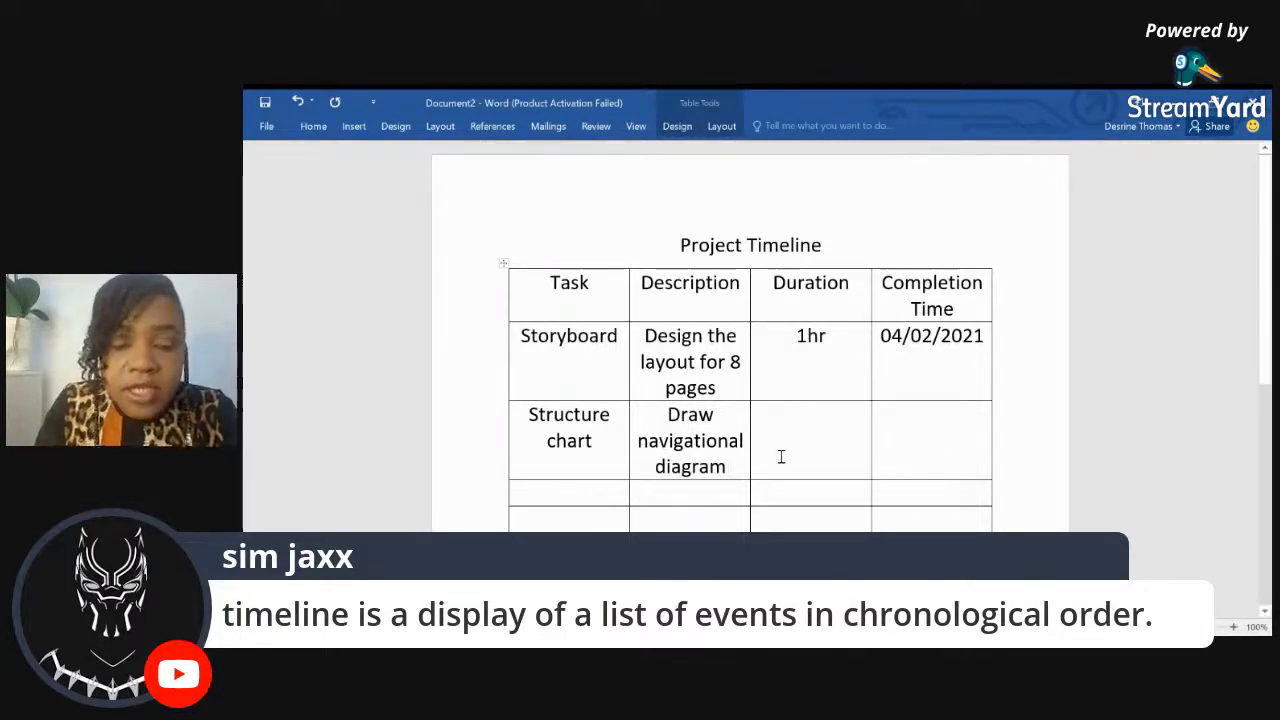
type("30 mins")
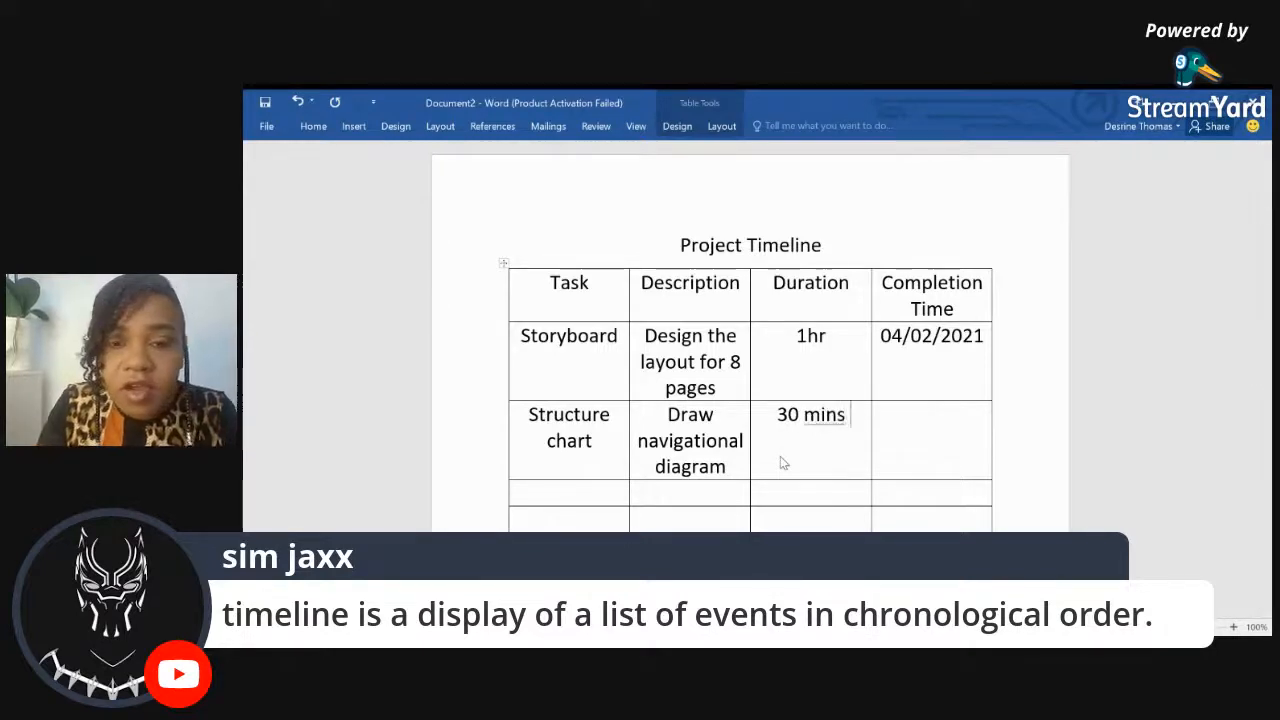
left_click(888, 429)
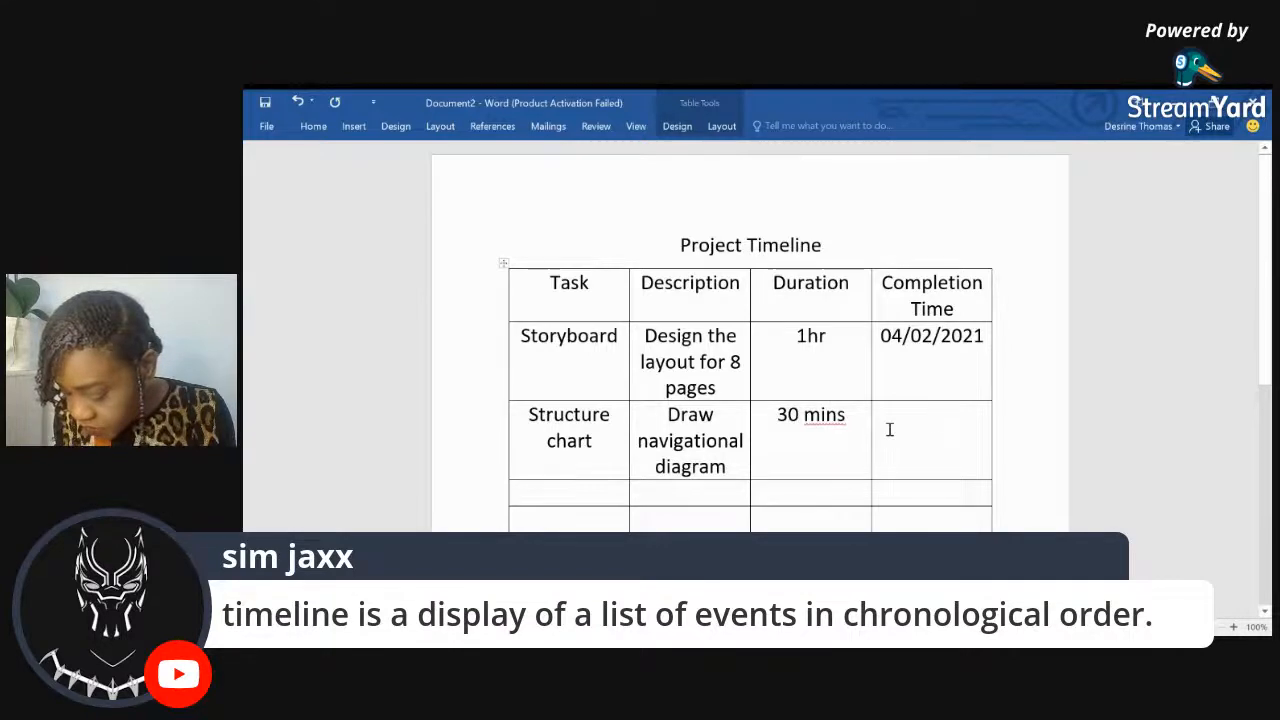
type("04/0")
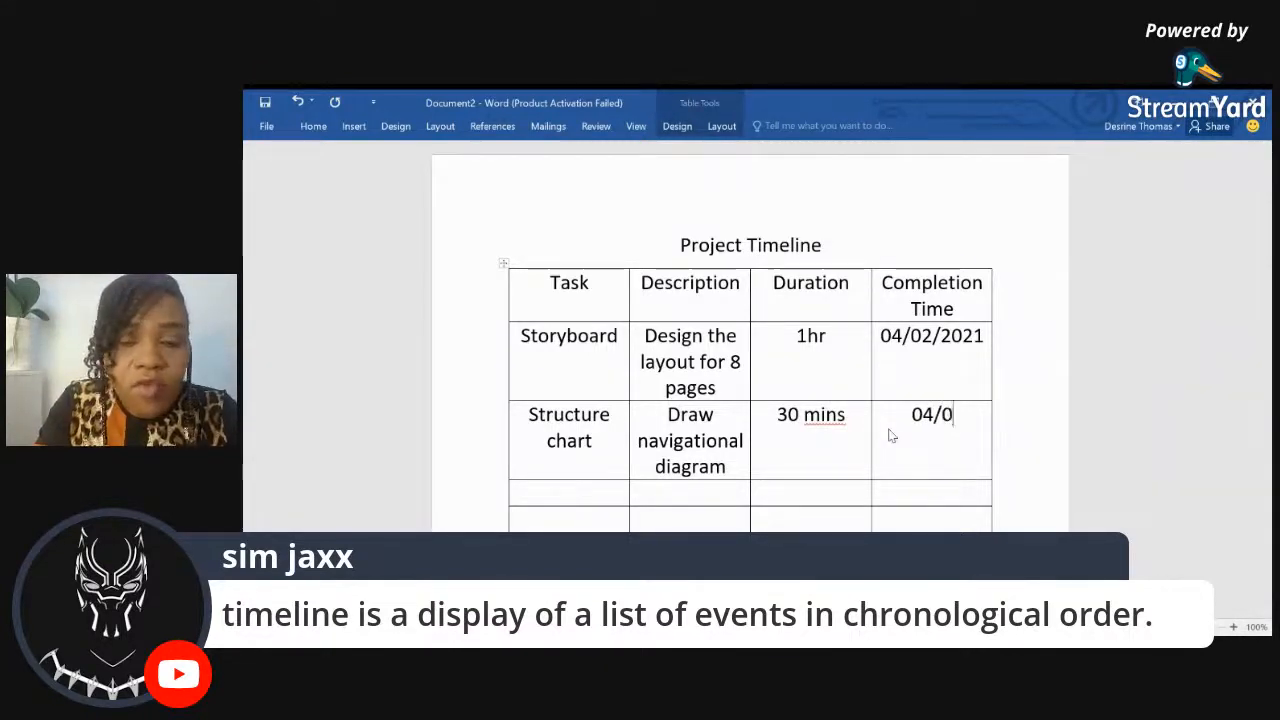
type("2/2021")
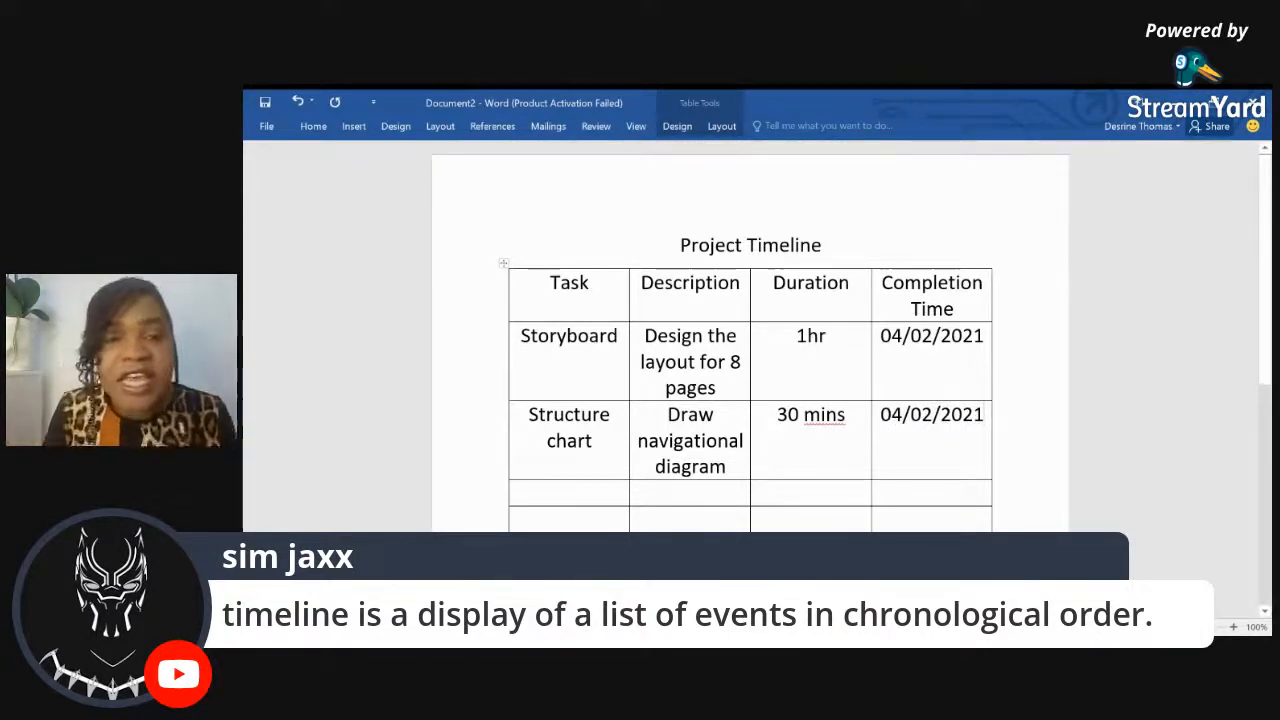
Select the entire project timeline table
left_click(503, 265)
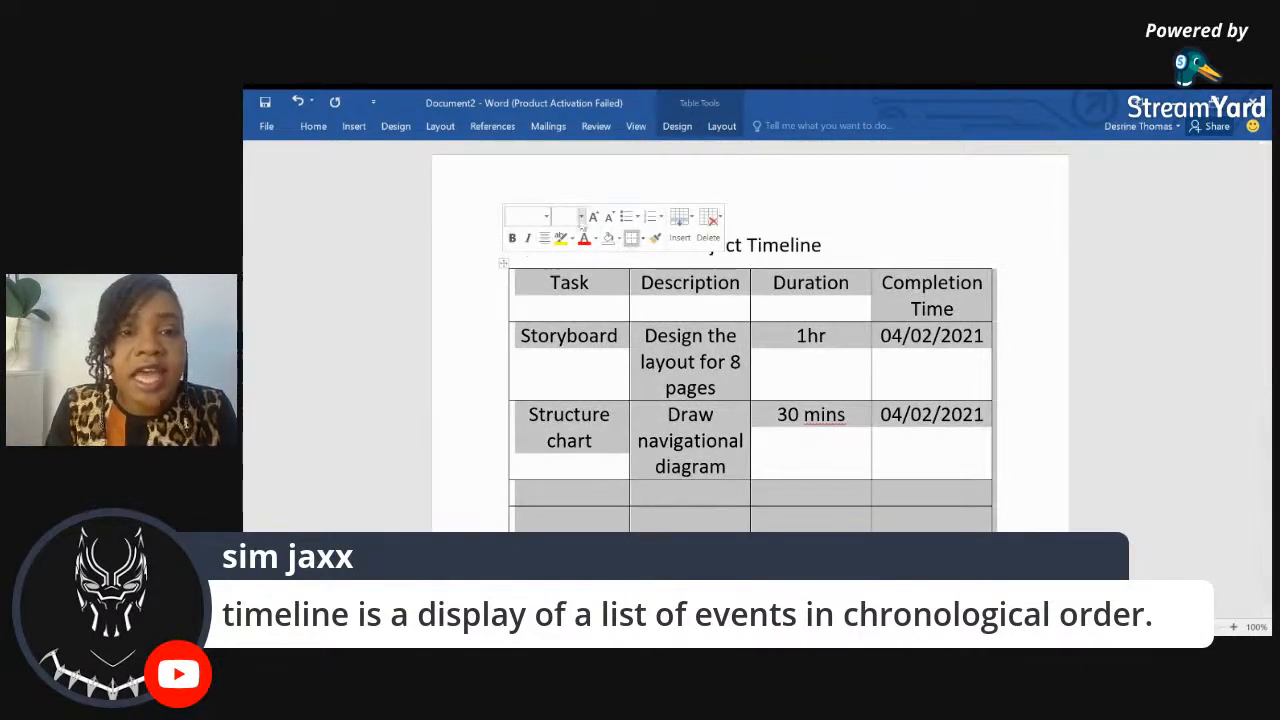